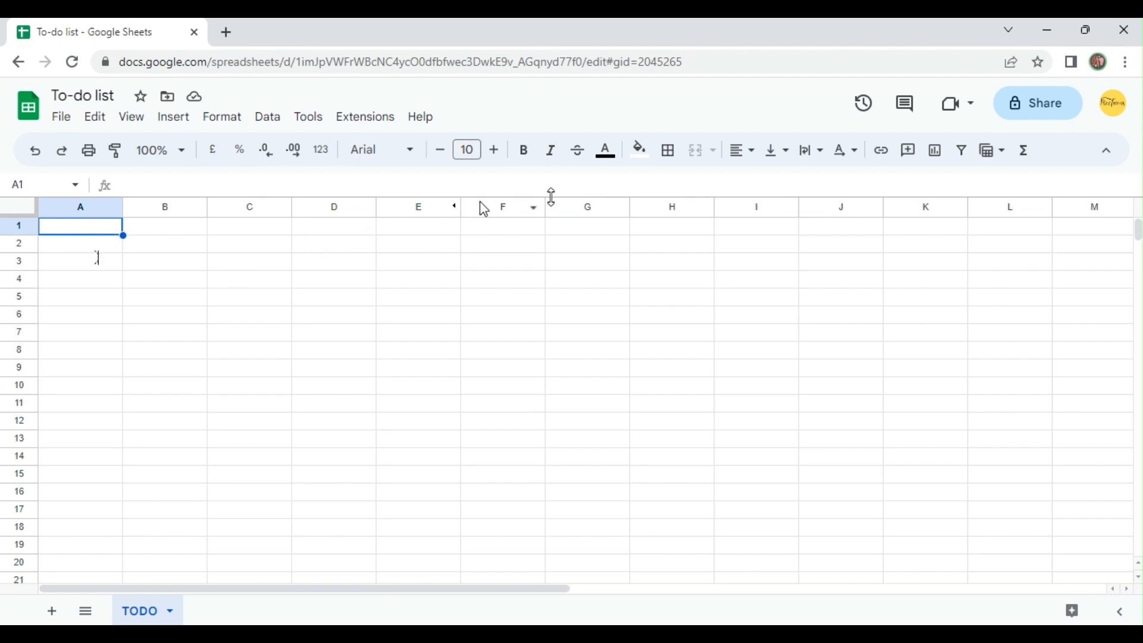
Delete all columns from G to the end of the sheet, keeping only columns A to F.
{"action": "left_click", "coordinate": [516, 208]}
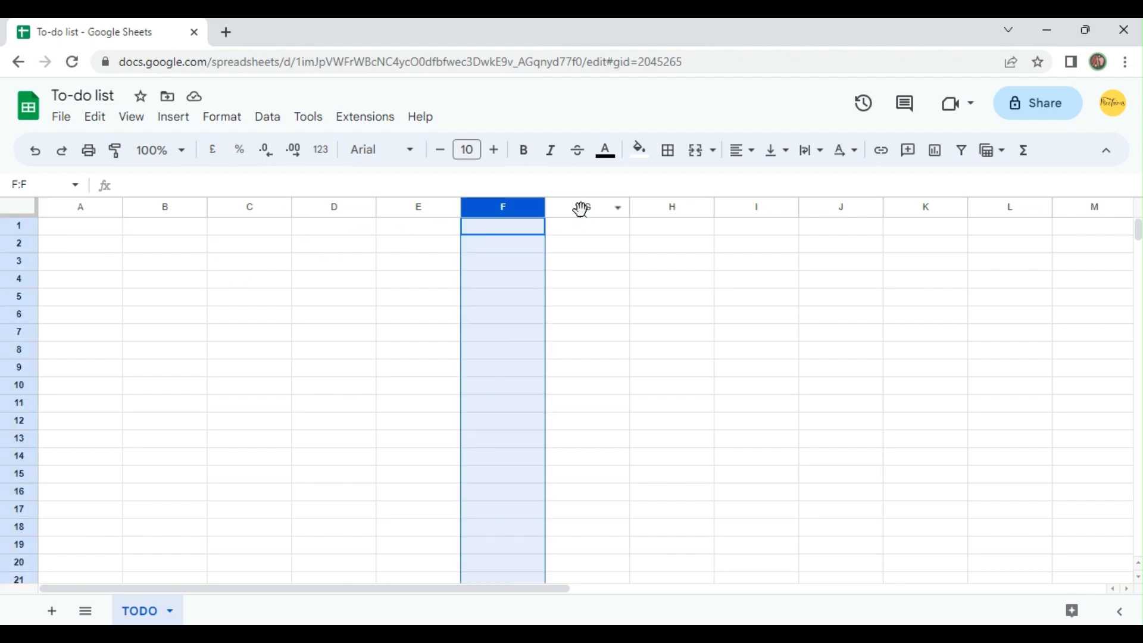
{"action": "left_click", "coordinate": [582, 209]}
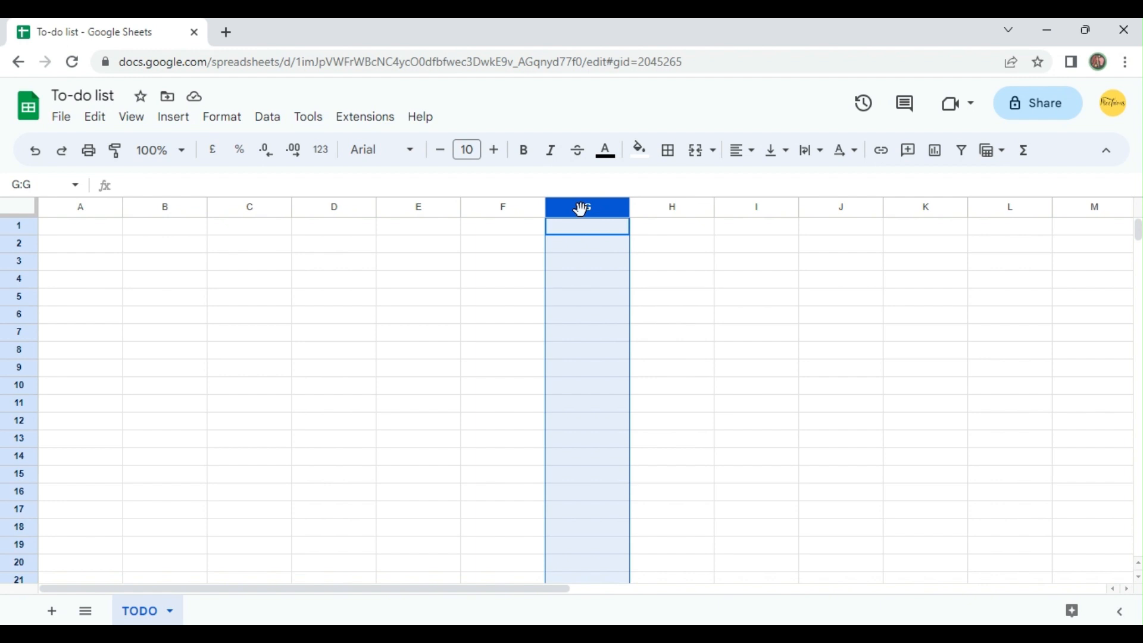
{"action": "key", "text": "ctrl+shift+Right"}
{"action": "key", "text": "ctrl+alt+minus"}
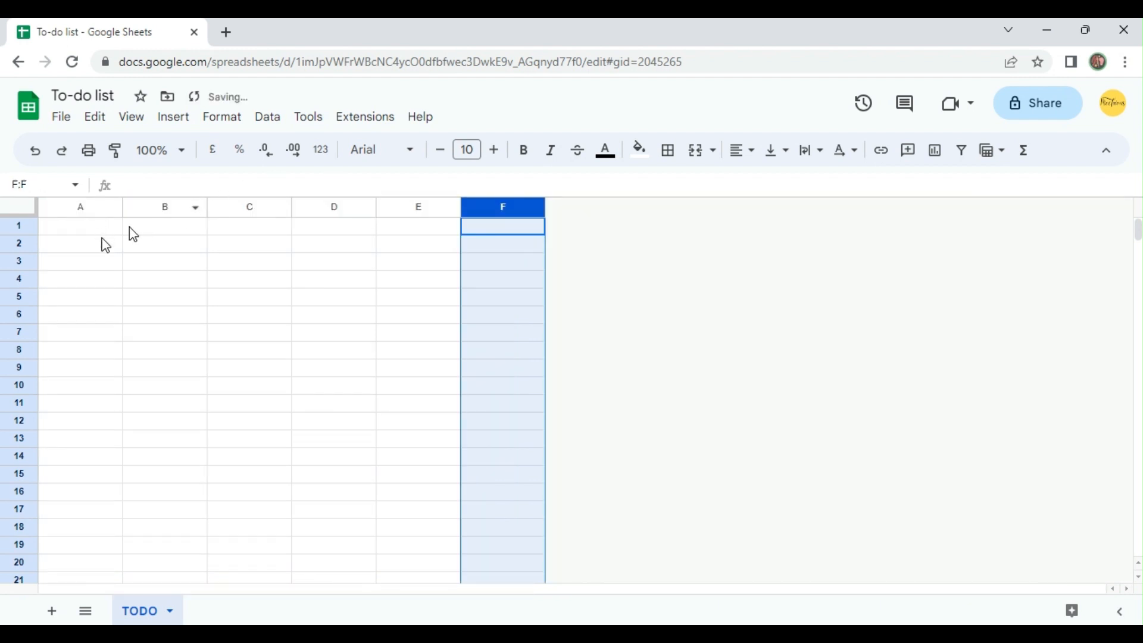
Merge cells A1:F2 and enter the title "TO DO LIST" in the merged cell.
{"action": "left_click_drag", "start_coordinate": [104, 231], "coordinate": [475, 249]}
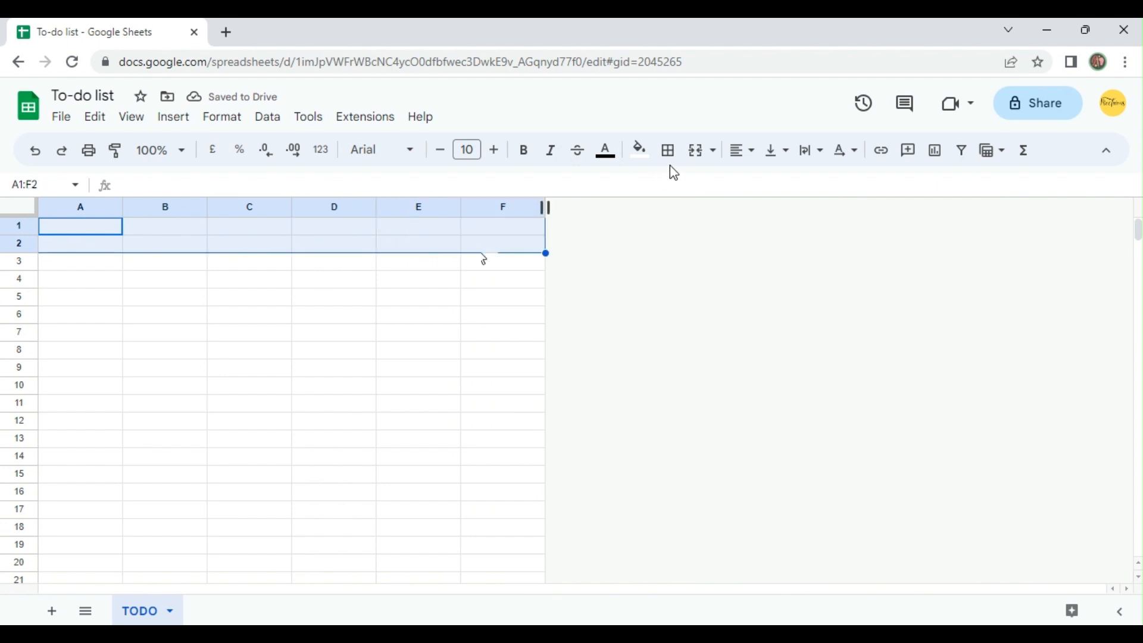
{"action": "left_click", "coordinate": [696, 152]}
{"action": "double_click", "coordinate": [346, 241]}
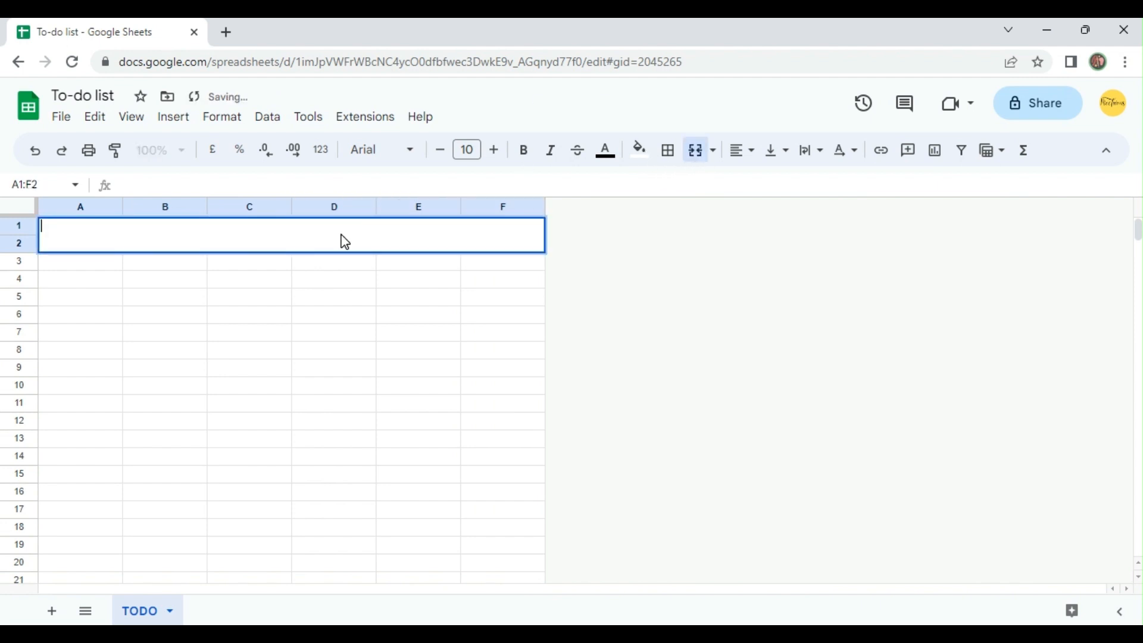
{"action": "type", "text": "TO DO LIST"}
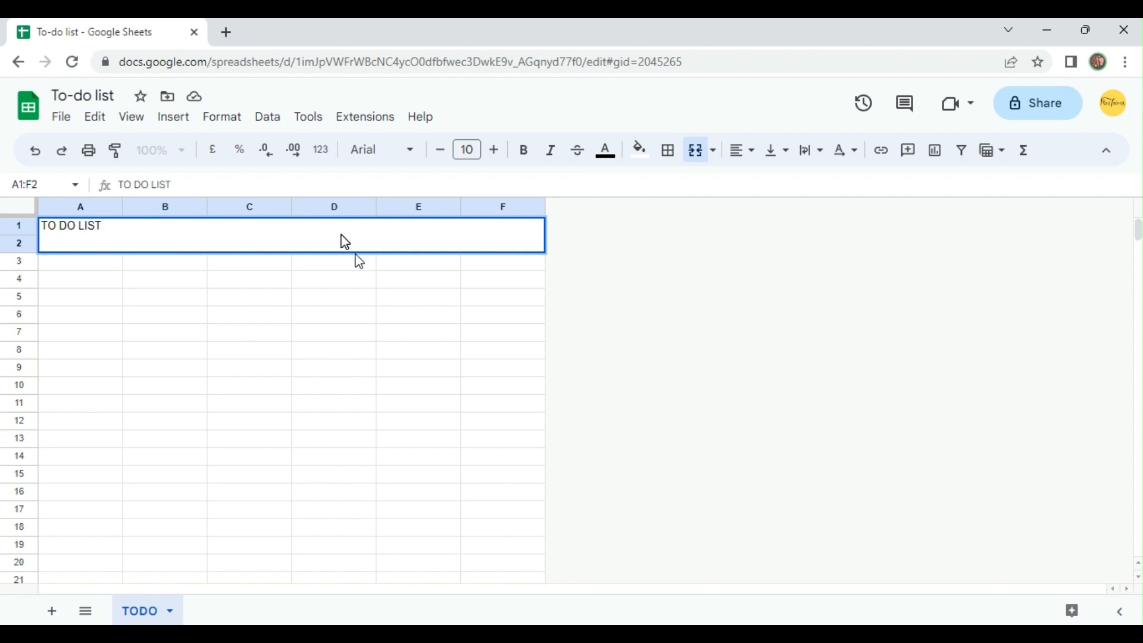
{"action": "key", "text": "Return"}
Format the title in A1:F2 as bold, centred horizontally and vertically, with font size 14.
{"action": "left_click", "coordinate": [272, 242]}
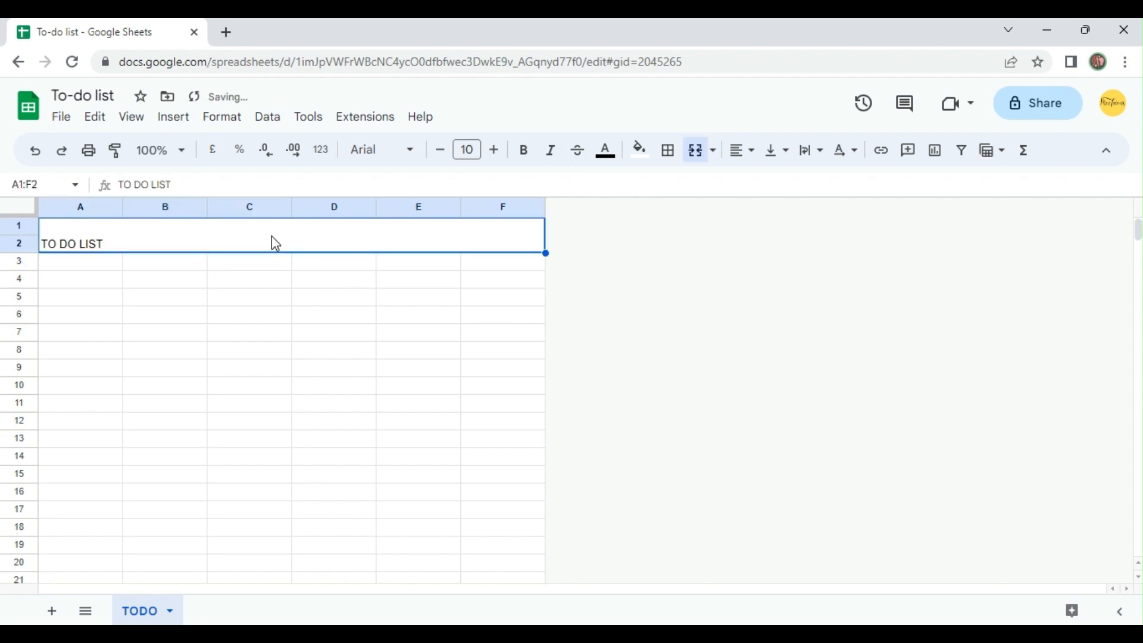
{"action": "key", "text": "ctrl+b"}
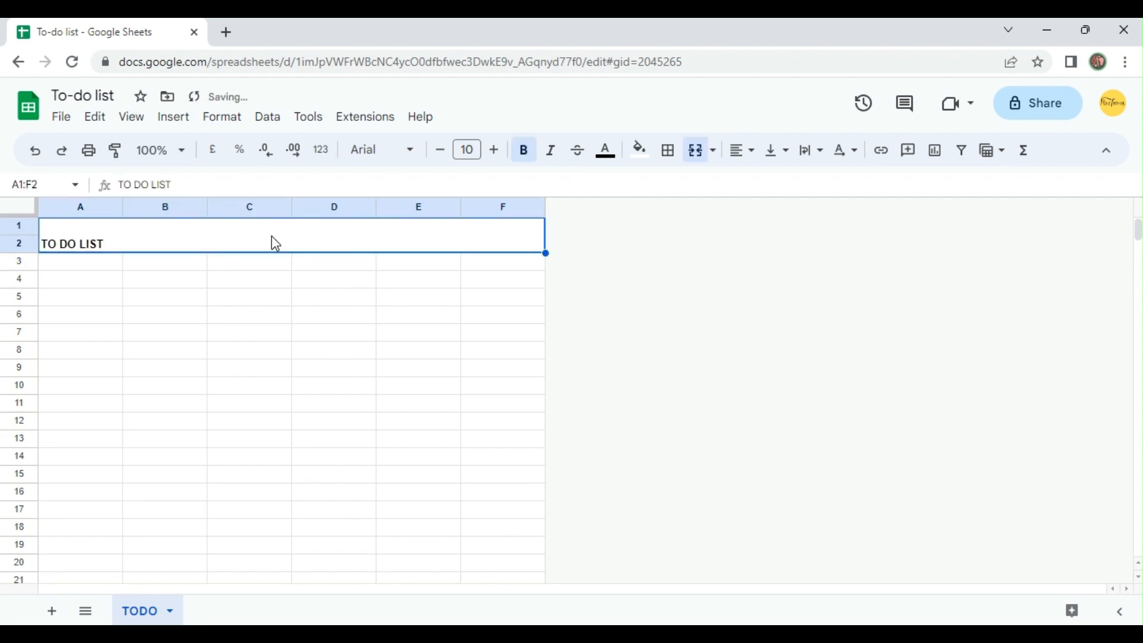
{"action": "left_click", "coordinate": [733, 162]}
{"action": "left_click", "coordinate": [767, 181]}
{"action": "left_click", "coordinate": [777, 156]}
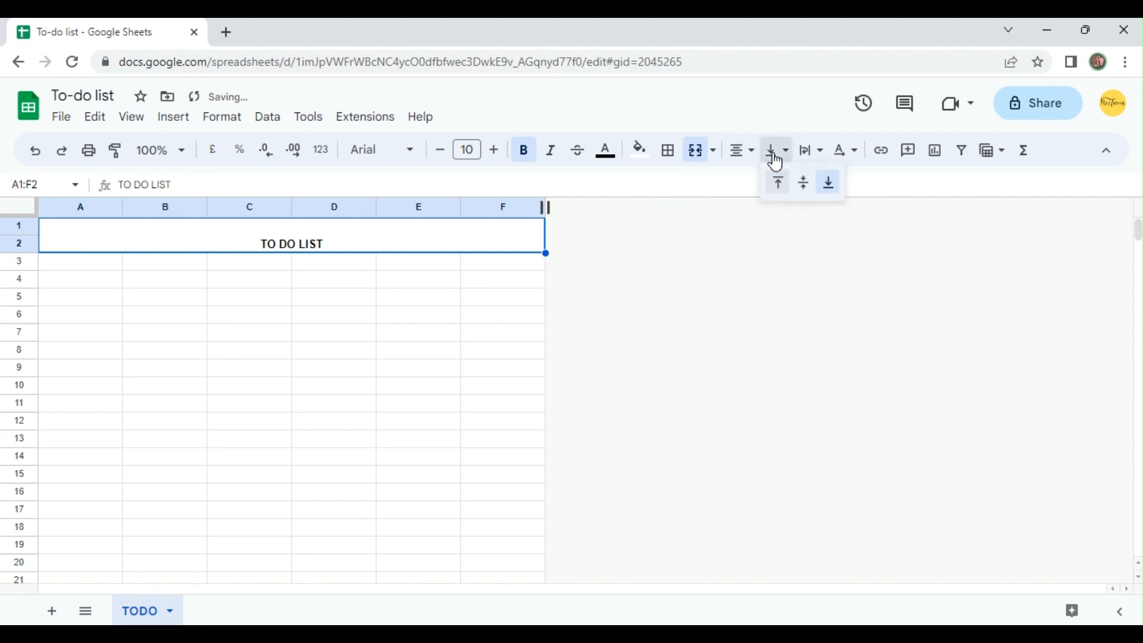
{"action": "left_click", "coordinate": [802, 184]}
{"action": "left_click", "coordinate": [494, 151]}
{"action": "left_click", "coordinate": [494, 152]}
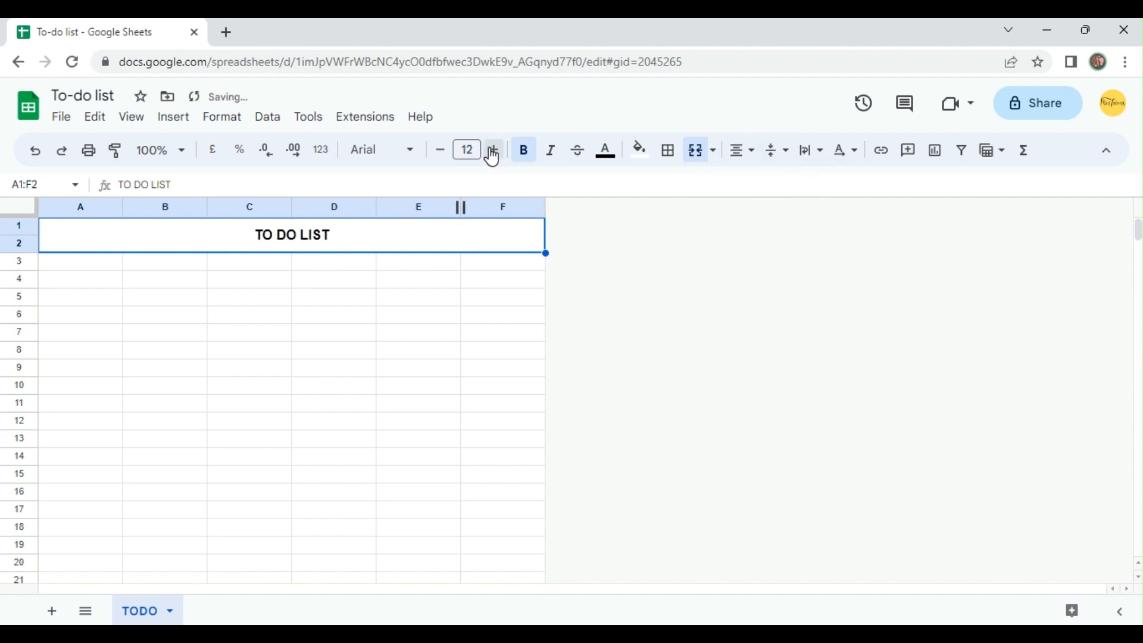
{"action": "left_click", "coordinate": [493, 151]}
{"action": "left_click", "coordinate": [493, 151]}
Enter the column headers "Check Box" in A3 and "Date" in B3.
{"action": "left_click", "coordinate": [109, 265]}
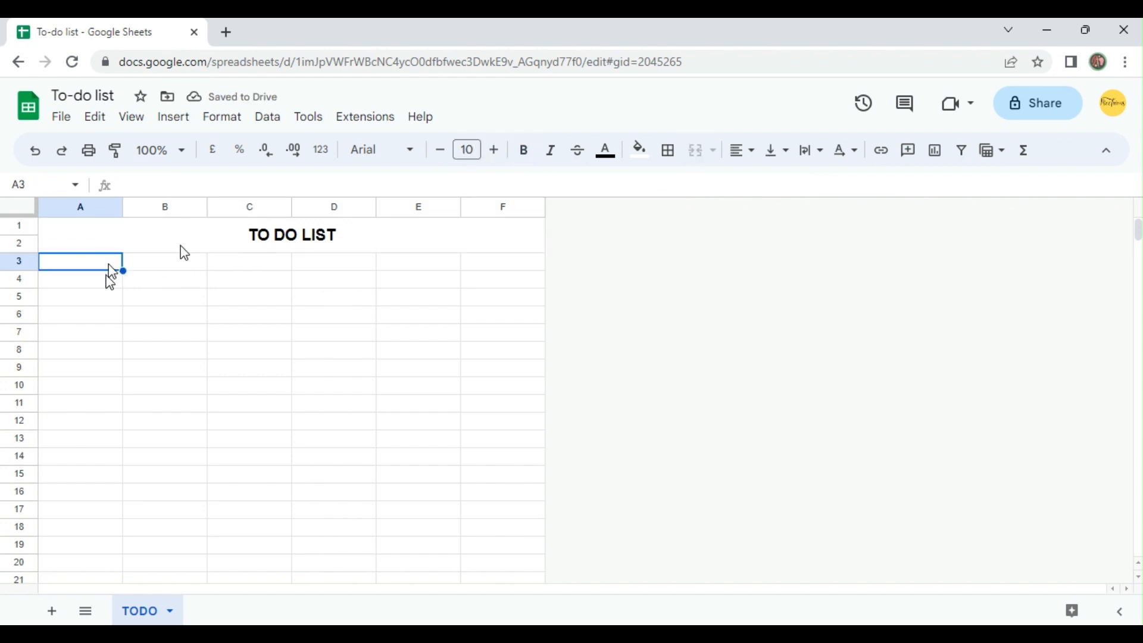
{"action": "type", "text": "C"}
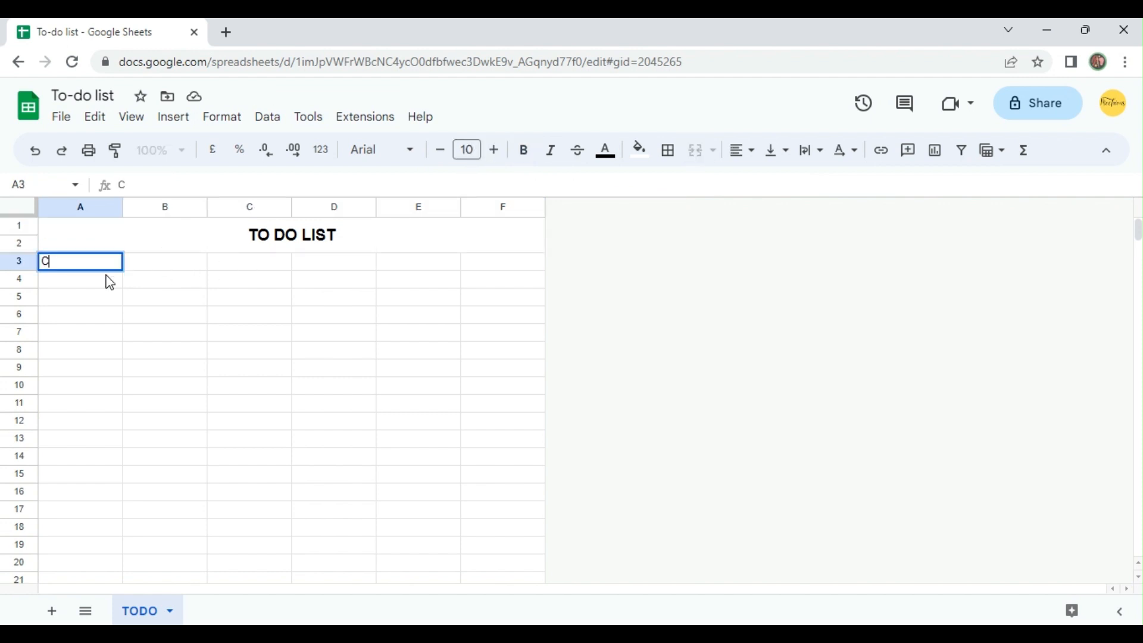
{"action": "type", "text": "heck Box"}
{"action": "key", "text": "Tab"}
{"action": "type", "text": "Date"}
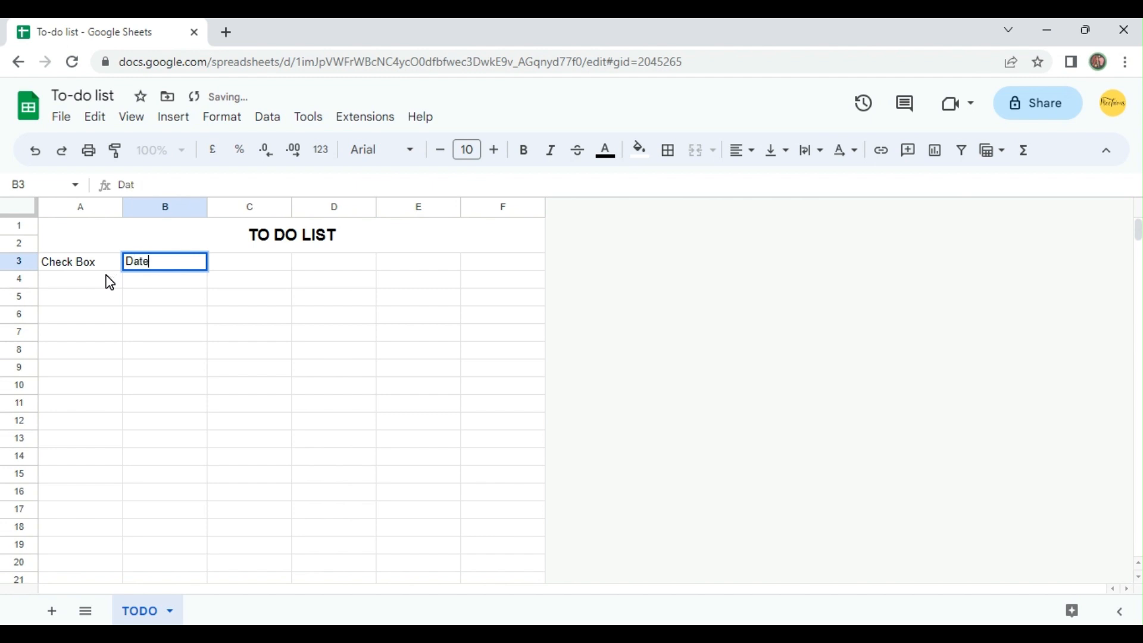
{"action": "key", "text": "Return"}
Merge cells C3:F3 and enter the header "Task" in the merged cell.
{"action": "key", "text": "Up"}
{"action": "key", "text": "Right"}
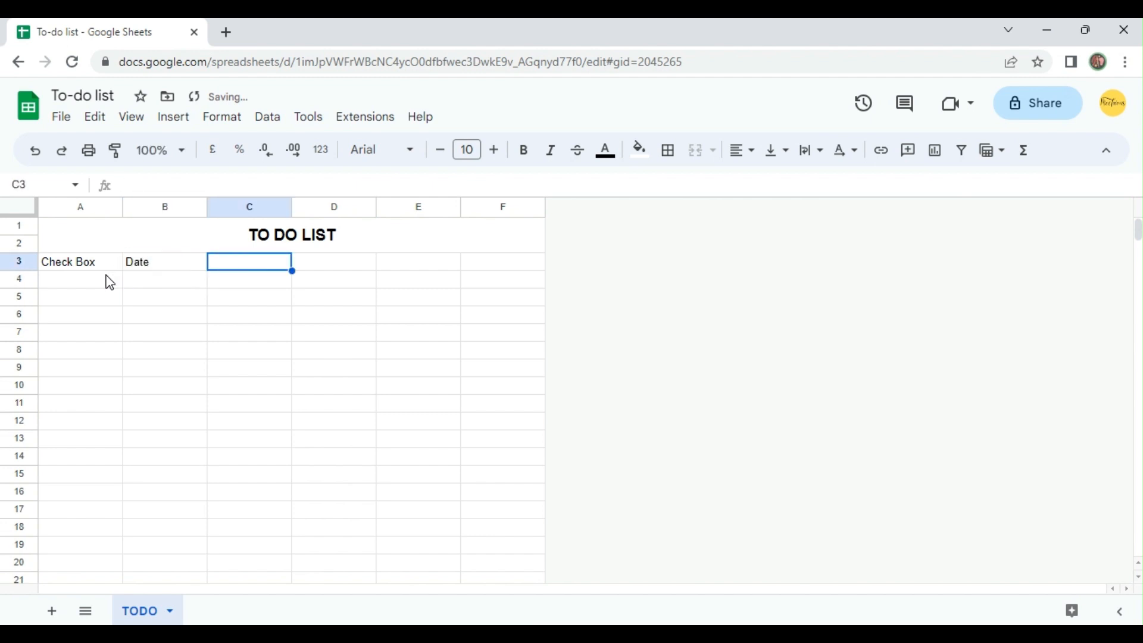
{"action": "key", "text": "shift+Right"}
{"action": "key", "text": "shift+Right"}
{"action": "key", "text": "shift+Right"}
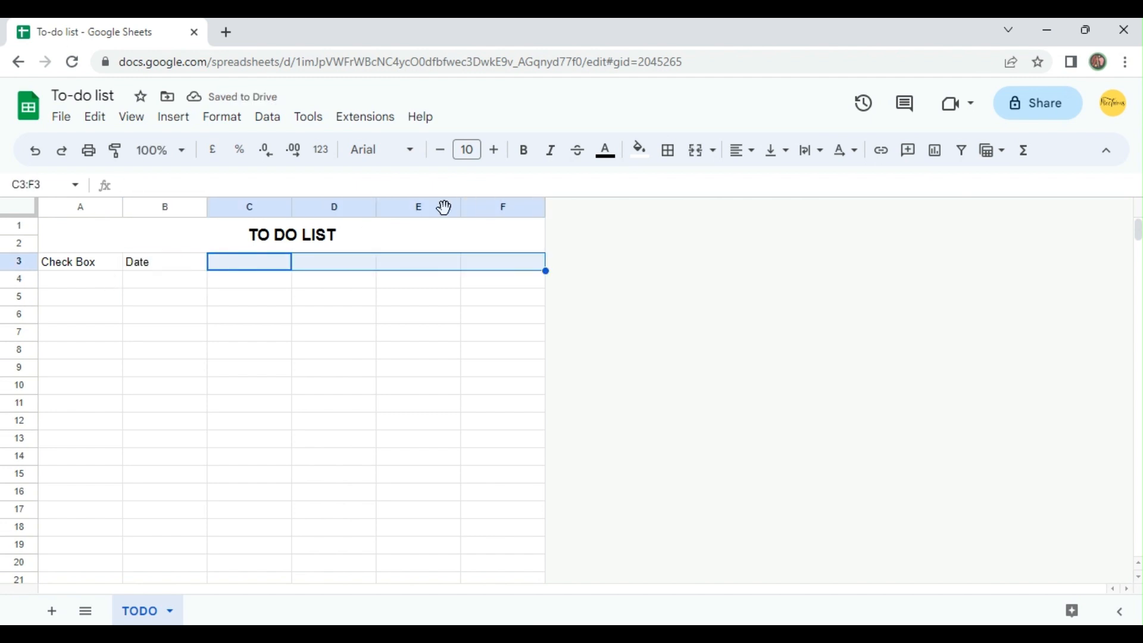
{"action": "left_click", "coordinate": [695, 151]}
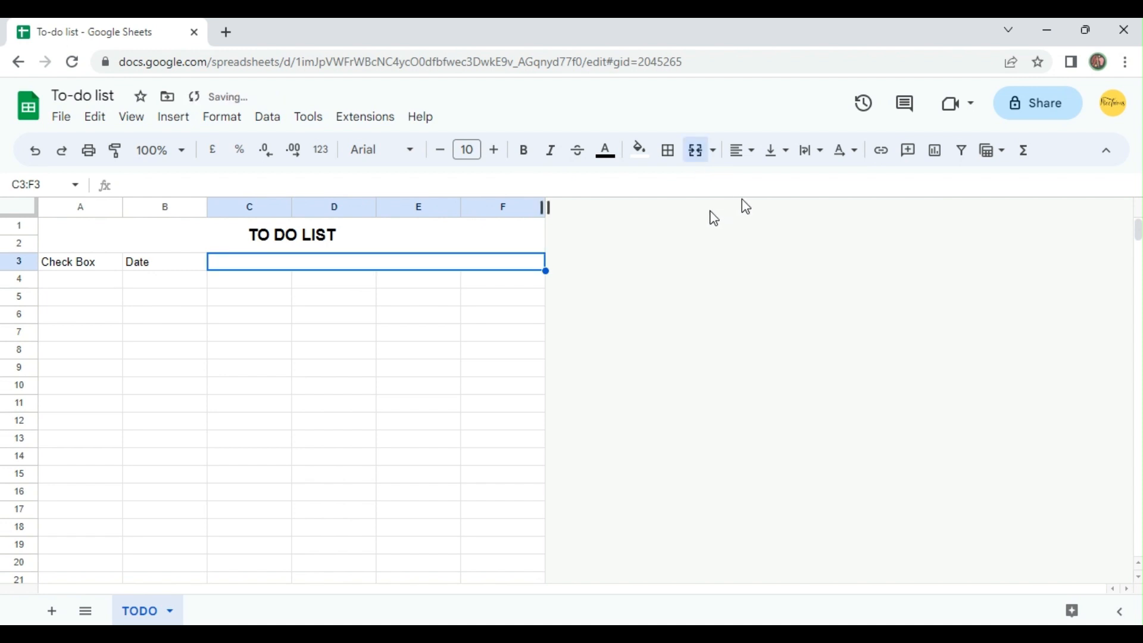
{"action": "double_click", "coordinate": [409, 262]}
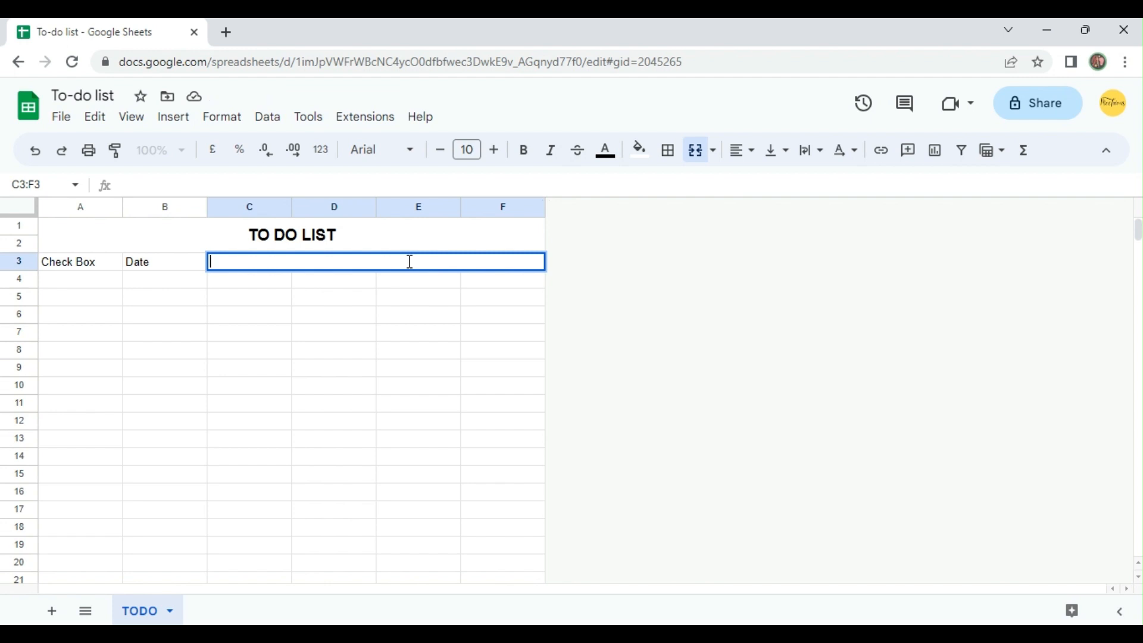
{"action": "type", "text": "Task"}
{"action": "left_click", "coordinate": [316, 281]}
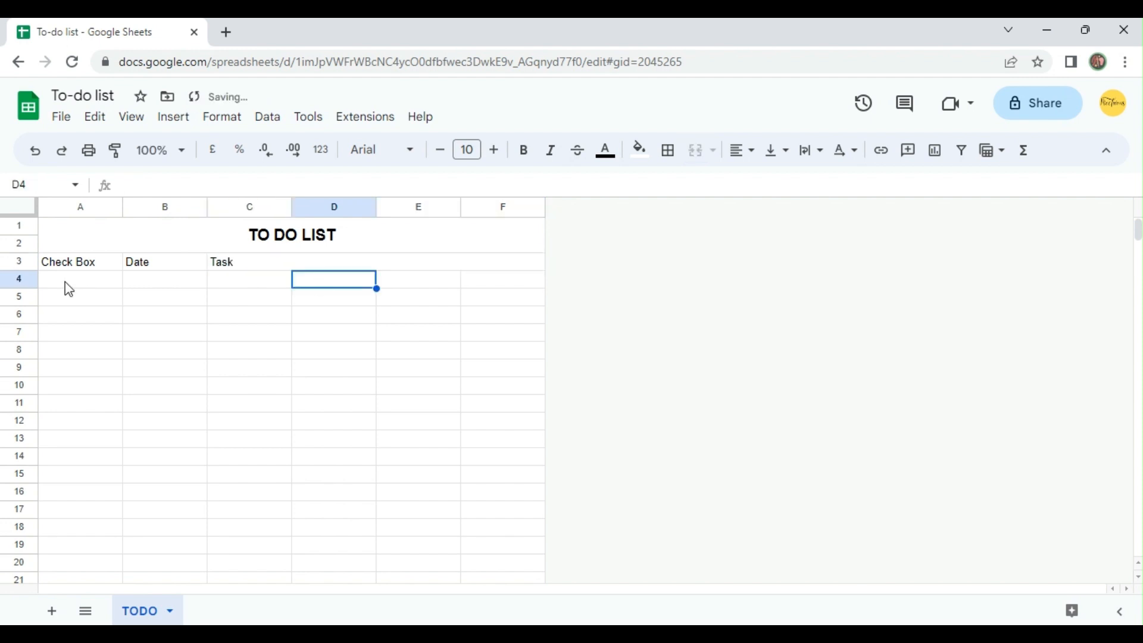
Centre the contents of A3:F1000 horizontally and align them to the middle vertically.
{"action": "left_click_drag", "start_coordinate": [79, 267], "coordinate": [294, 567]}
{"action": "key", "text": "ctrl+shift+Down"}
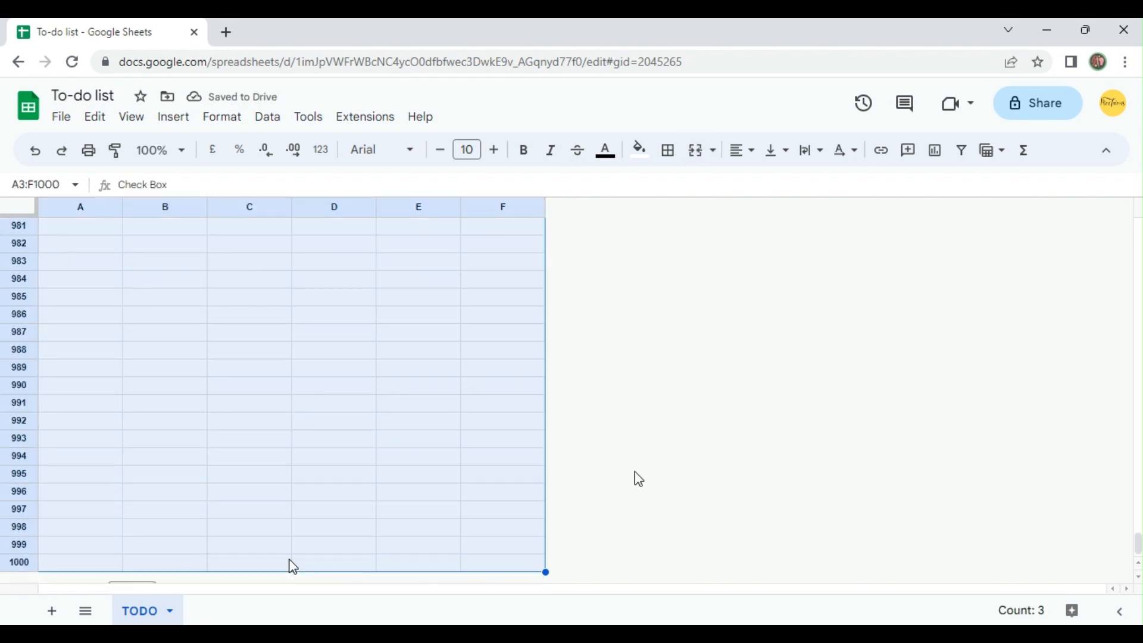
{"action": "left_click", "coordinate": [748, 156]}
{"action": "left_click", "coordinate": [767, 187]}
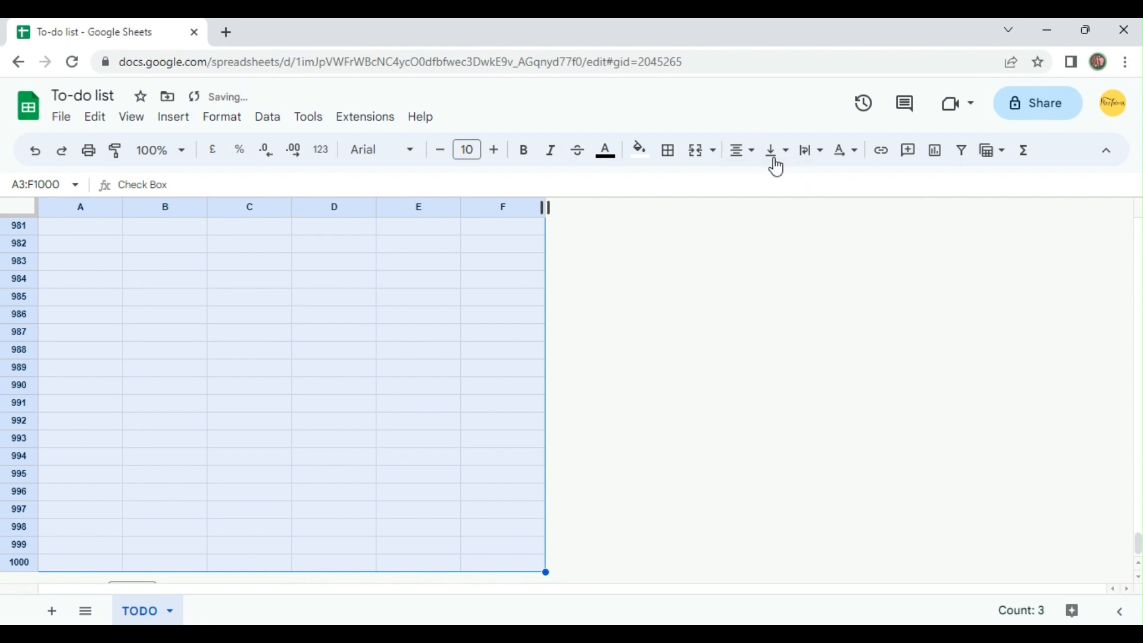
{"action": "left_click", "coordinate": [777, 168]}
{"action": "left_click", "coordinate": [804, 195]}
Make the headers in A3:F3 bold and increase their font size by two points.
{"action": "left_click", "coordinate": [158, 298]}
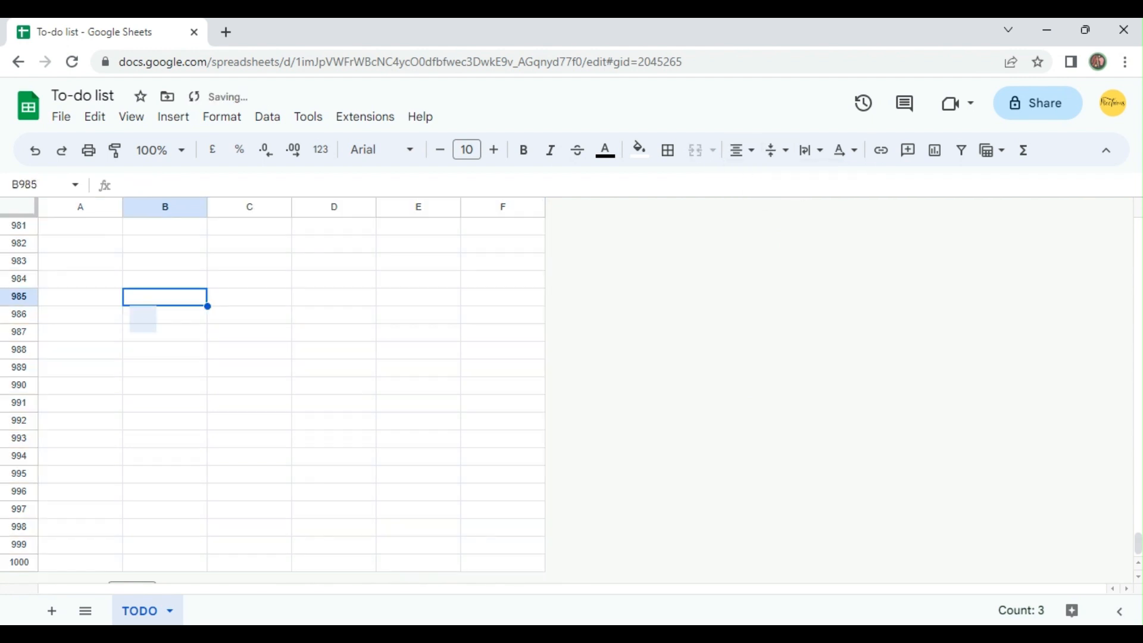
{"action": "key", "text": "ctrl+Up"}
{"action": "key", "text": "ctrl+Up"}
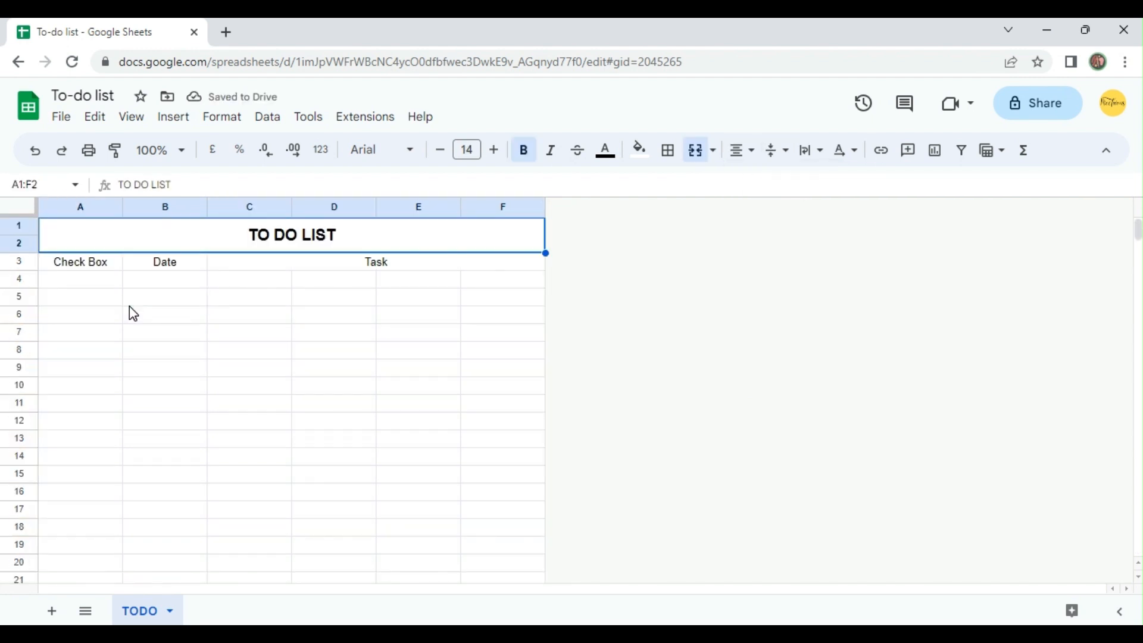
{"action": "key", "text": "Down"}
{"action": "key", "text": "Left"}
{"action": "key", "text": "shift+Right"}
{"action": "key", "text": "shift+Right"}
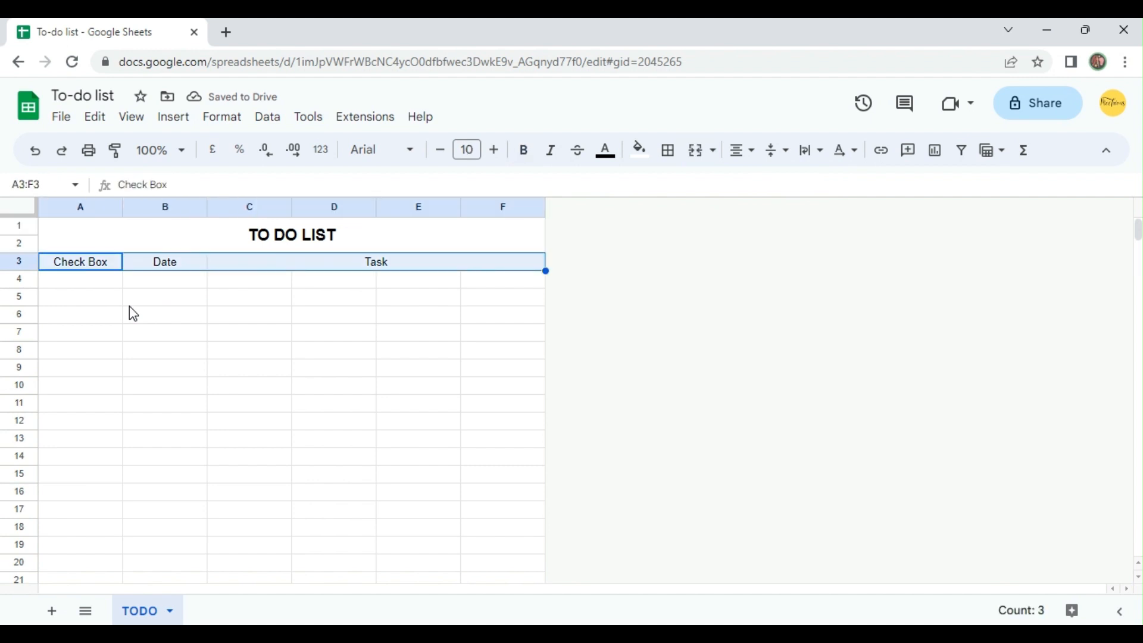
{"action": "key", "text": "ctrl+b"}
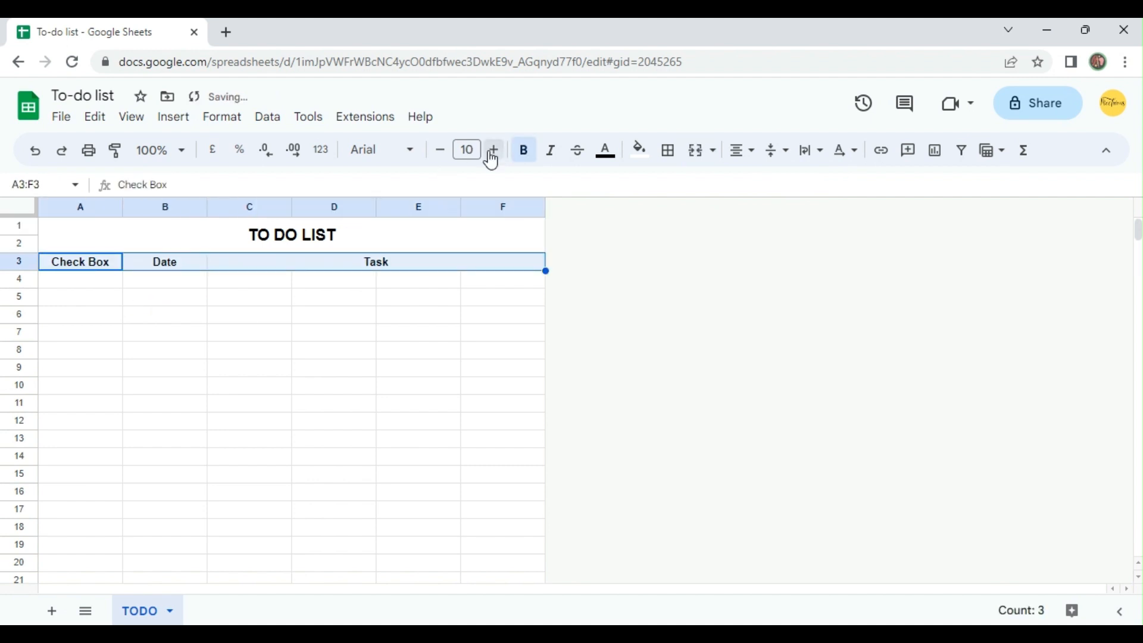
{"action": "left_click", "coordinate": [494, 150]}
{"action": "left_click", "coordinate": [494, 150]}
Insert tick boxes in the Check Box column from A4 down to A1000.
{"action": "left_click", "coordinate": [109, 285]}
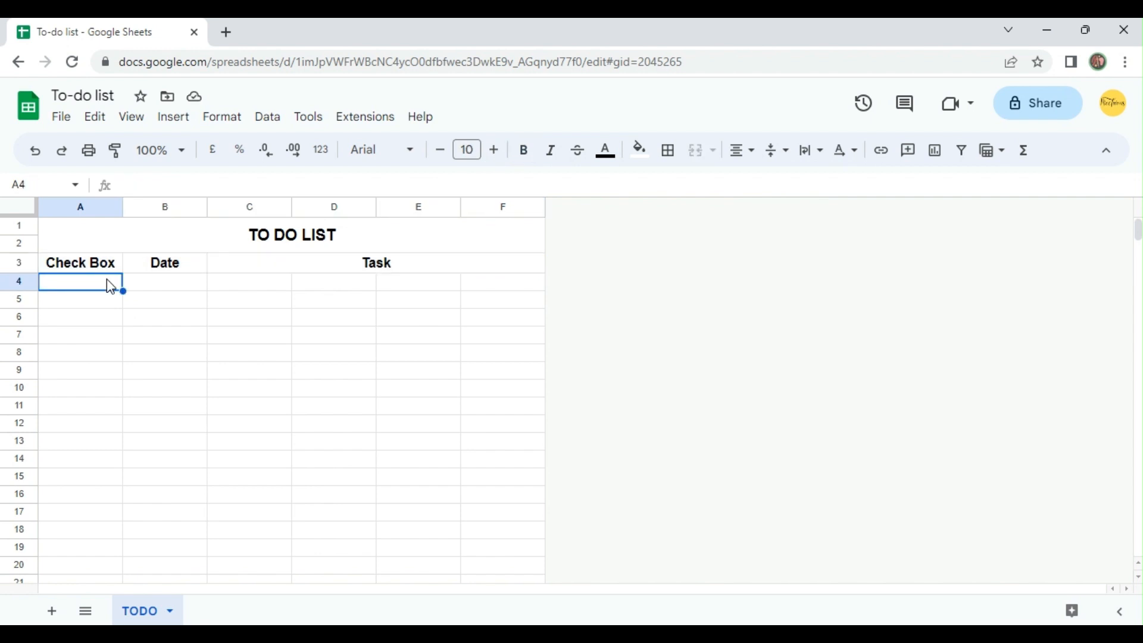
{"action": "key", "text": "ctrl+shift+Down"}
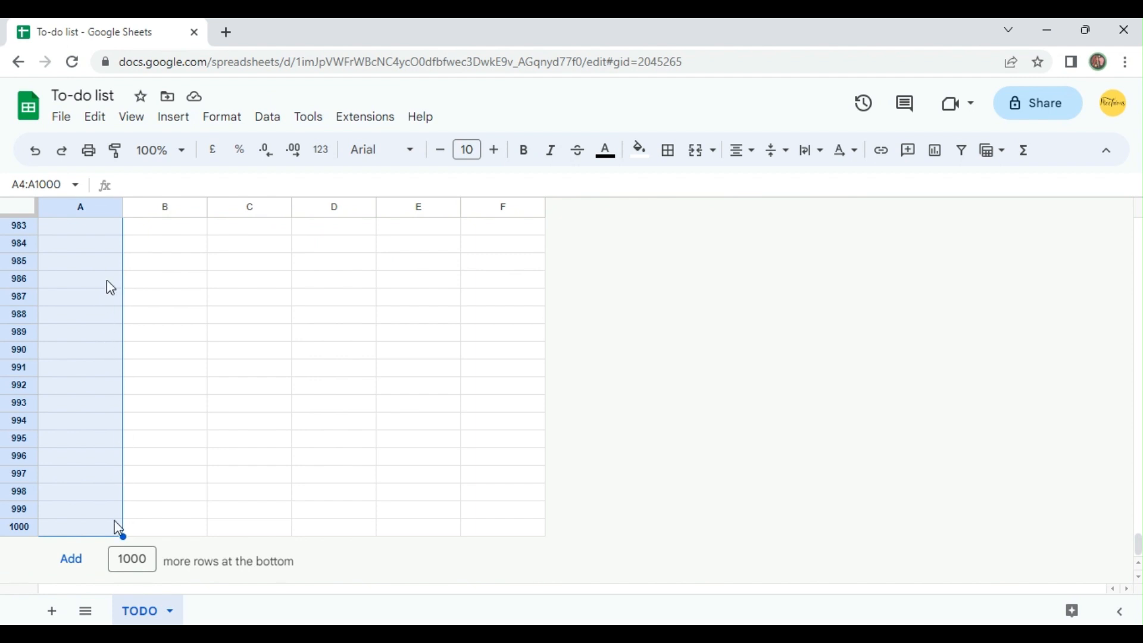
{"action": "scroll", "coordinate": [111, 491], "scroll_direction": "up", "scroll_amount": 15}
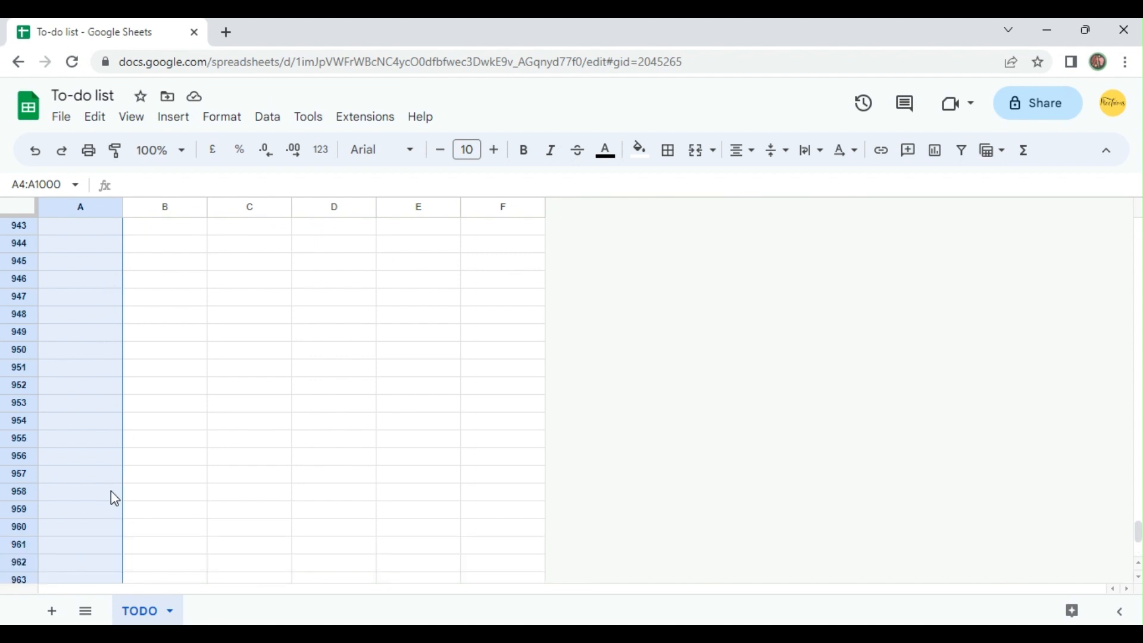
{"action": "scroll", "coordinate": [113, 484], "scroll_direction": "up", "scroll_amount": 16}
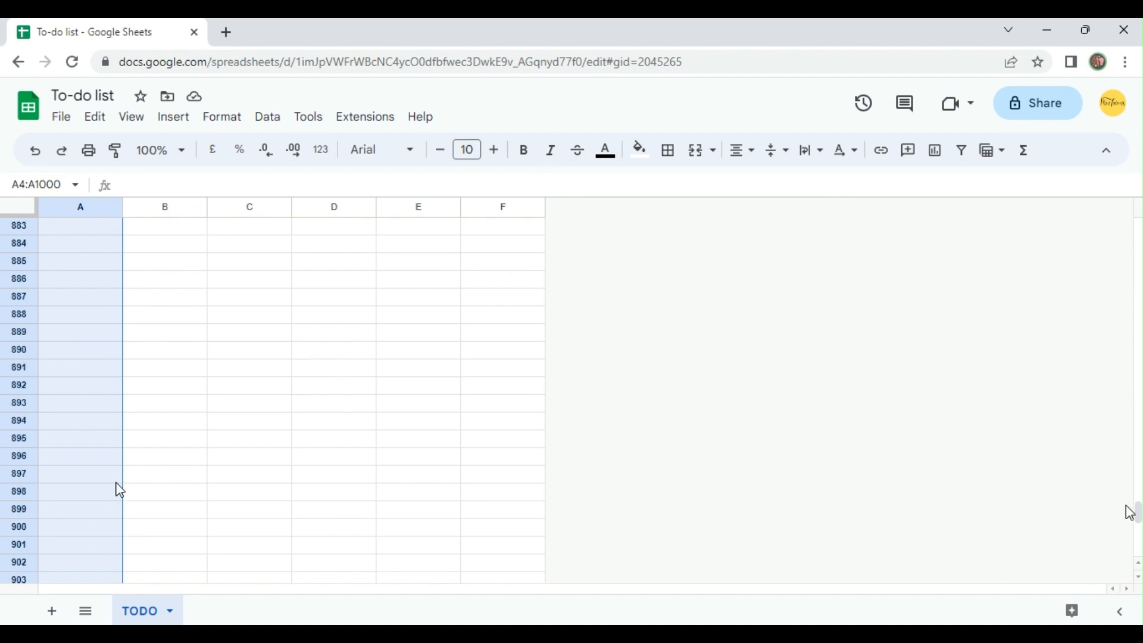
{"action": "left_click_drag", "start_coordinate": [1138, 503], "coordinate": [1134, 221]}
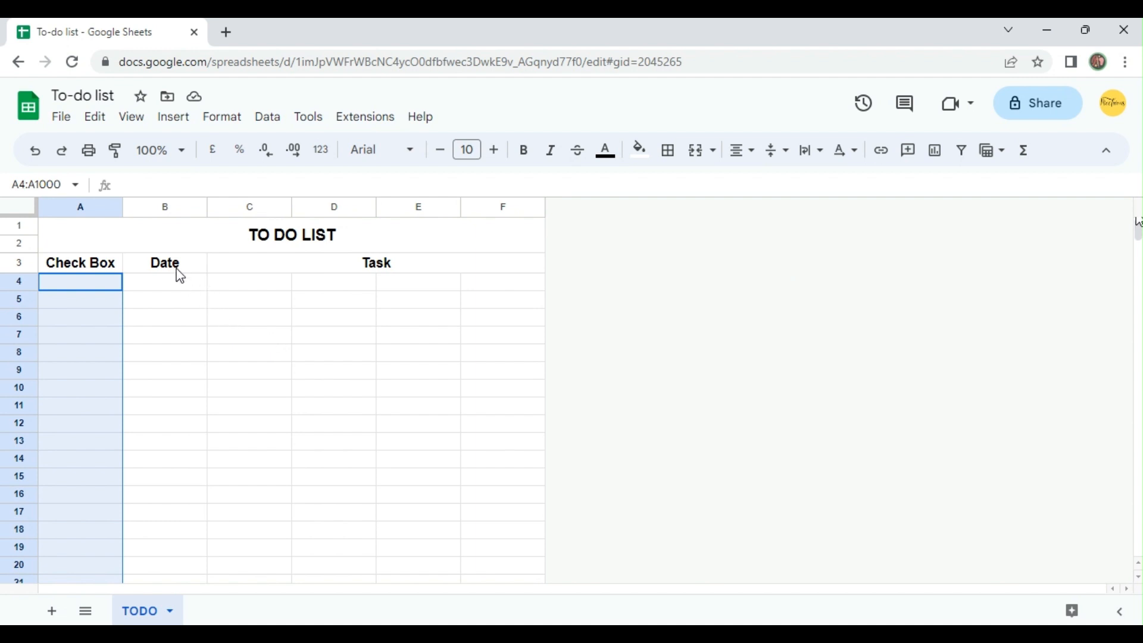
{"action": "left_click", "coordinate": [184, 122]}
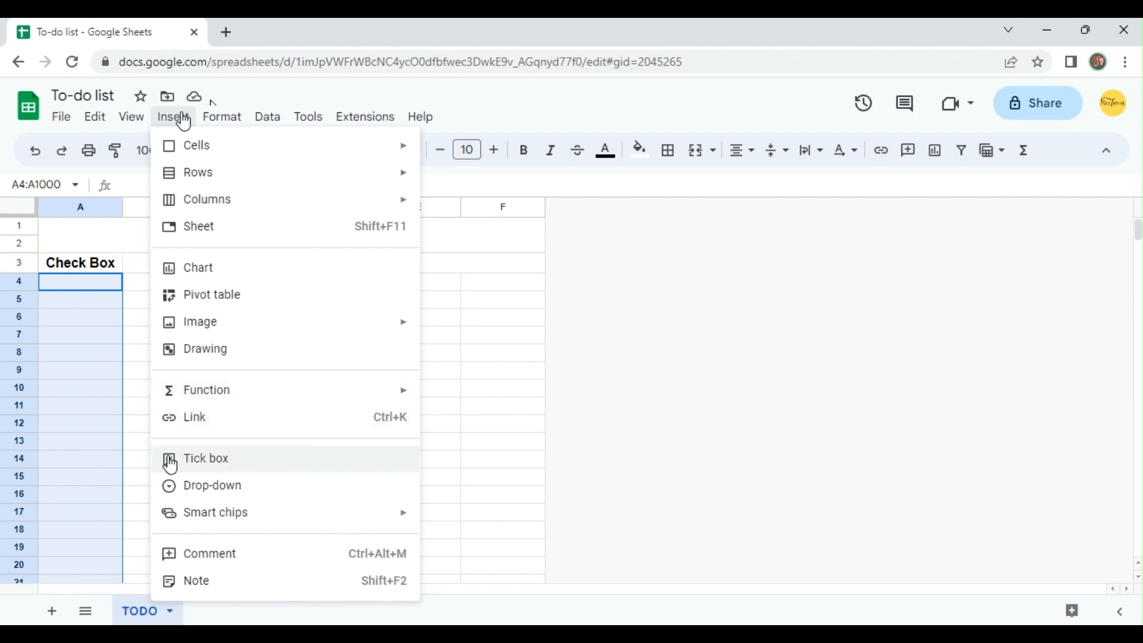
{"action": "left_click", "coordinate": [197, 459]}
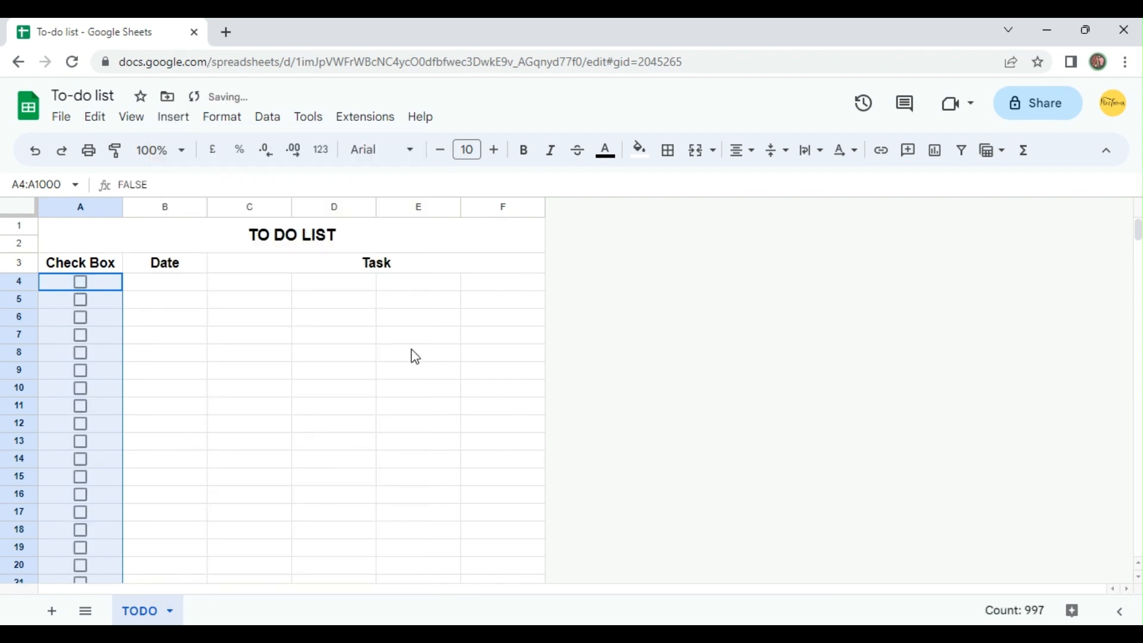
Test the tick box in A4 by ticking it and clearing it again.
{"action": "left_click", "coordinate": [134, 286]}
{"action": "left_click", "coordinate": [81, 284]}
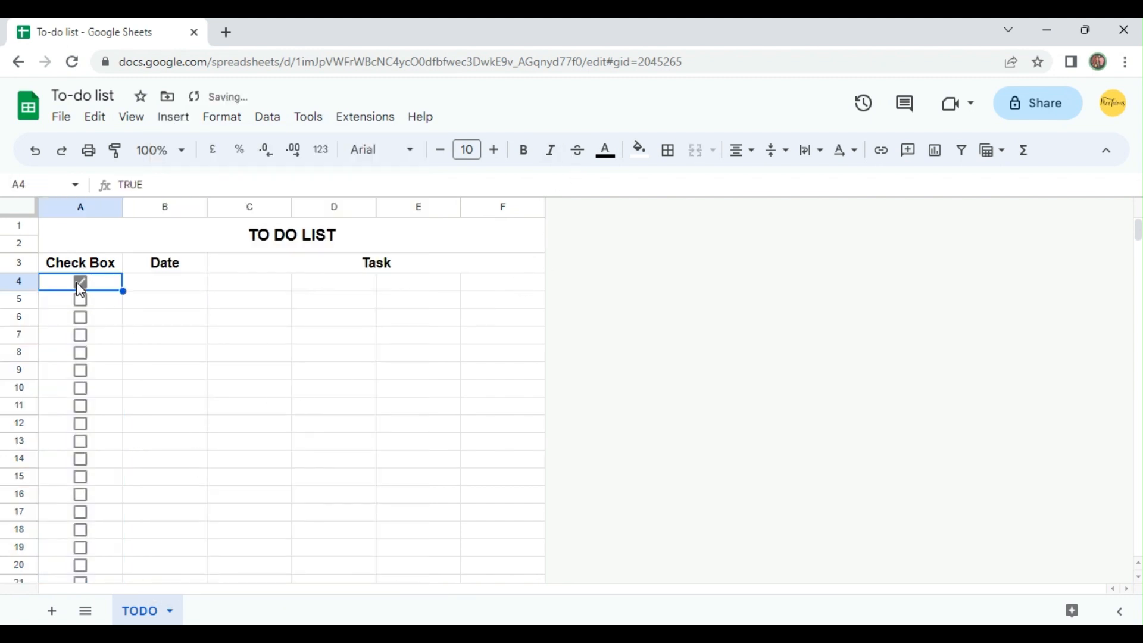
{"action": "left_click", "coordinate": [80, 286]}
Set the text colour of the tick boxes in A4:A1000 to black.
{"action": "key", "text": "ctrl+shift+Down"}
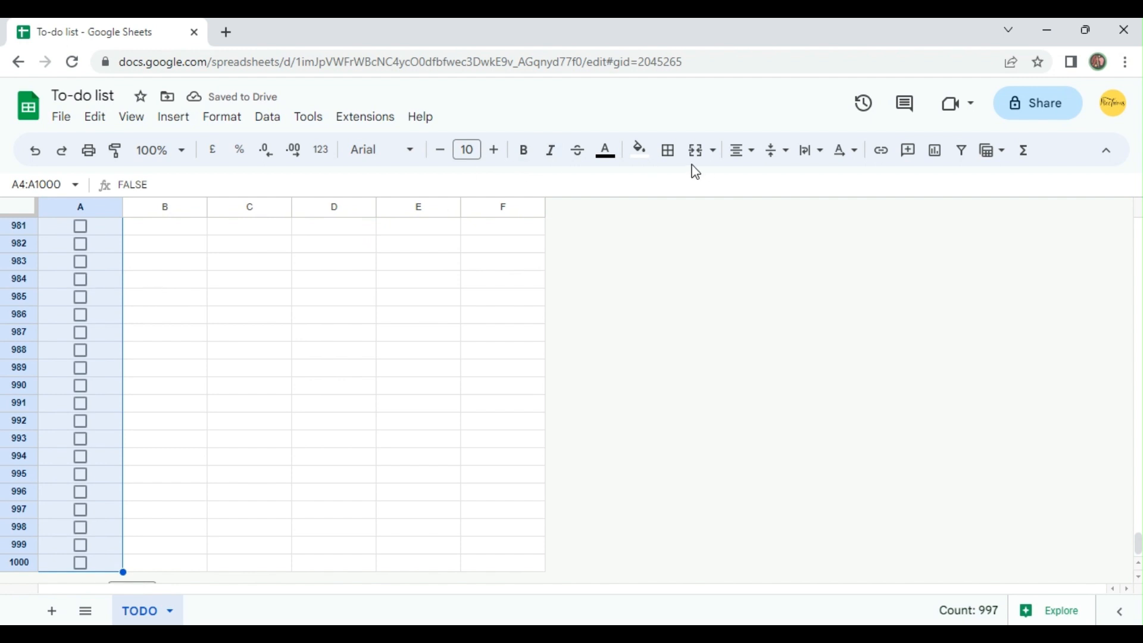
{"action": "left_click", "coordinate": [620, 160]}
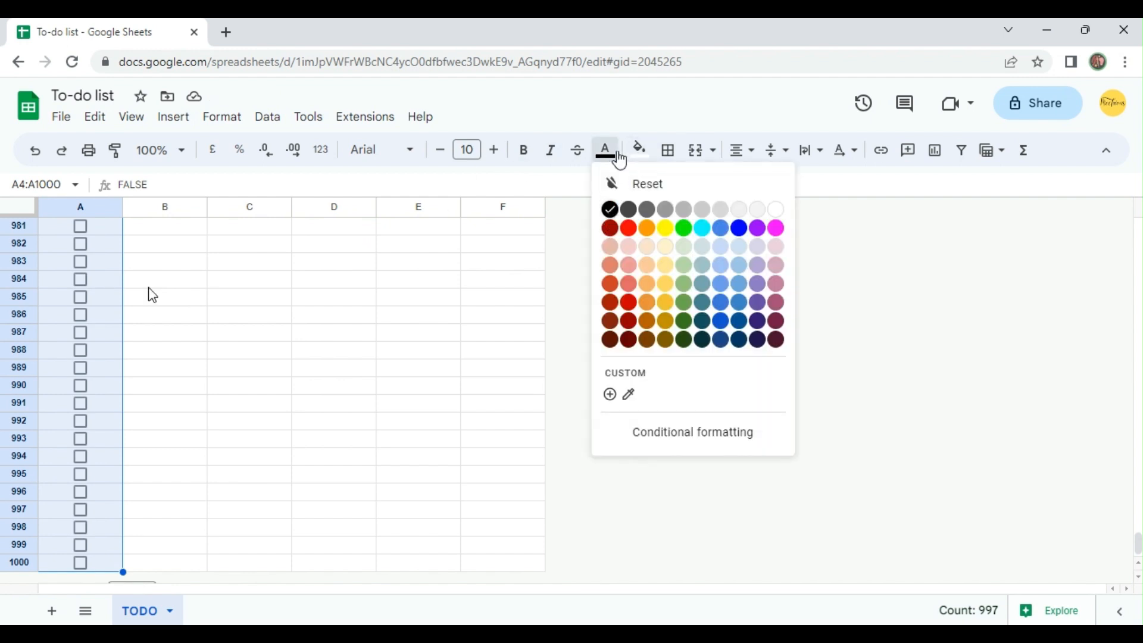
{"action": "left_click", "coordinate": [614, 214]}
{"action": "scroll", "coordinate": [92, 343], "scroll_direction": "up", "scroll_amount": 10}
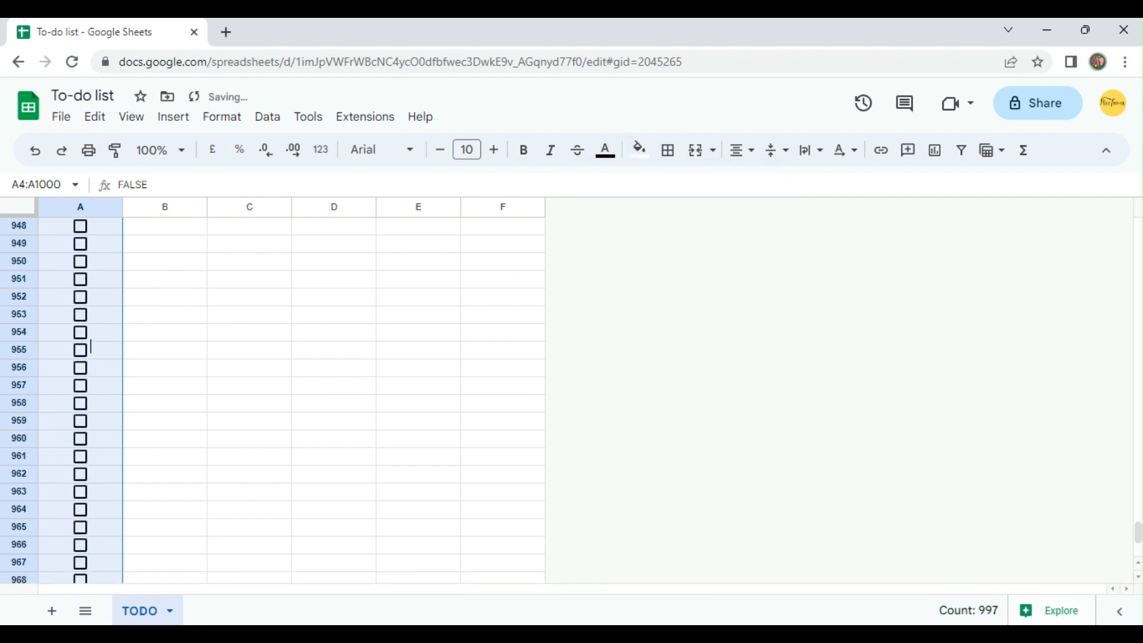
Insert today's date, 22/06/2023, in B4 under the Date header.
{"action": "left_click", "coordinate": [92, 332]}
{"action": "key", "text": "ctrl+Up"}
{"action": "key", "text": "Down"}
{"action": "key", "text": "Up"}
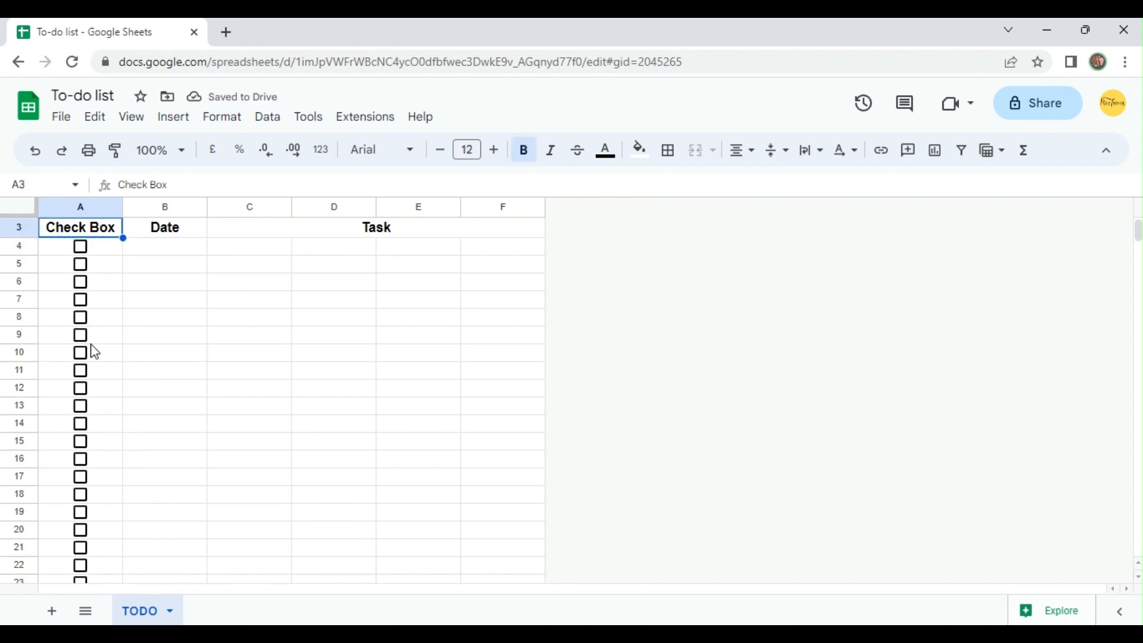
{"action": "key", "text": "Up"}
{"action": "key", "text": "Down"}
{"action": "key", "text": "Down"}
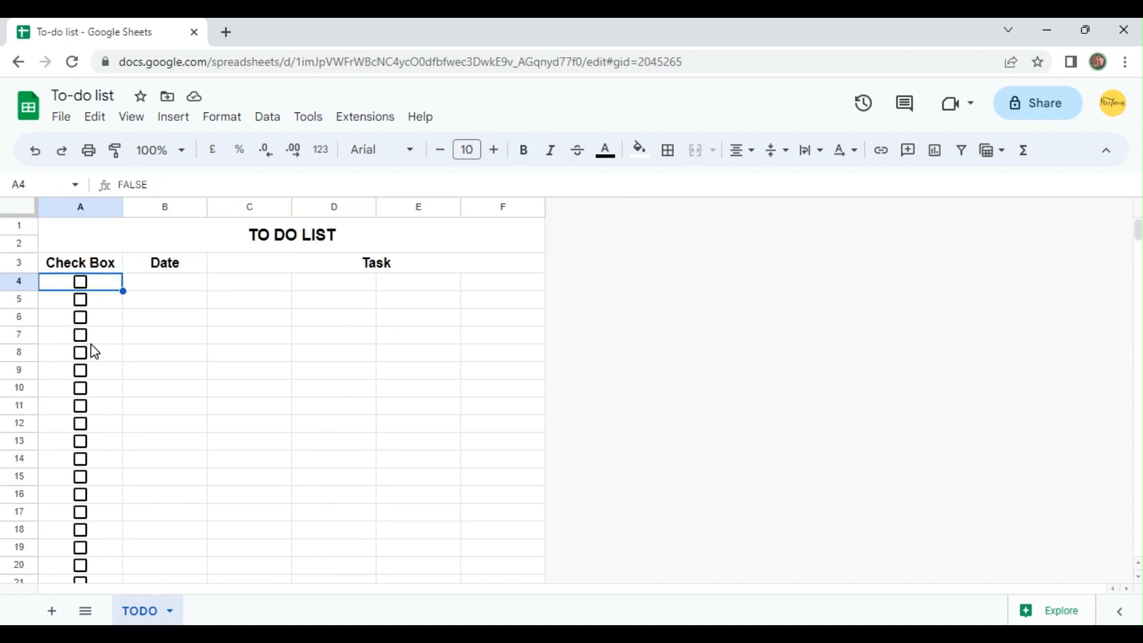
{"action": "key", "text": "Right"}
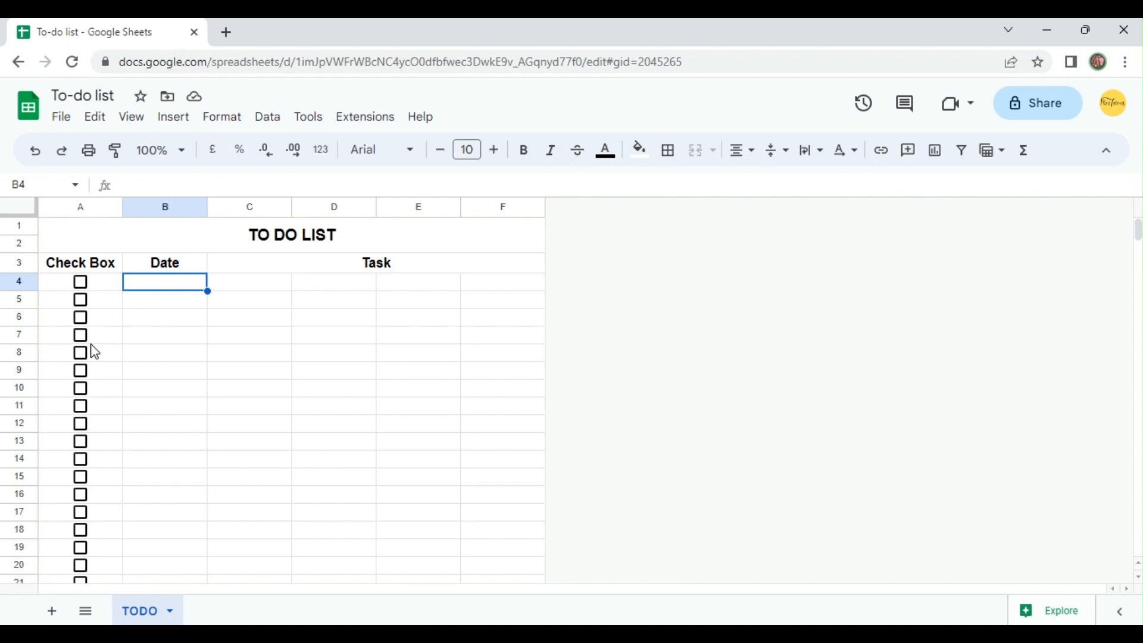
{"action": "key", "text": "ctrl+semicolon"}
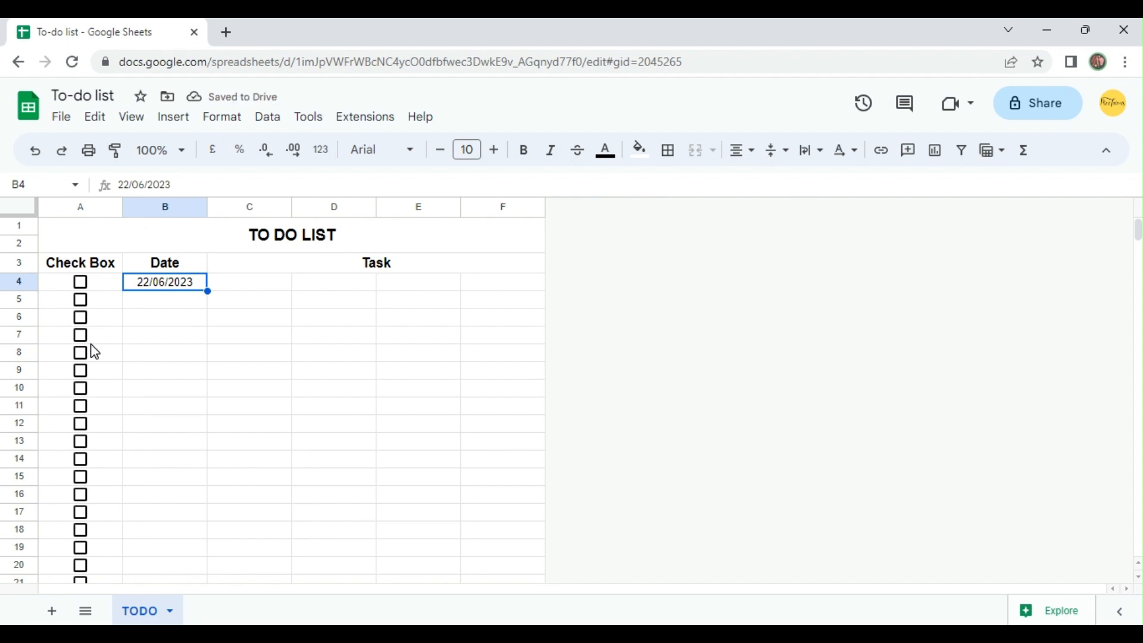
Merge cells C4:F4 into one cell under the Task header.
{"action": "key", "text": "Tab"}
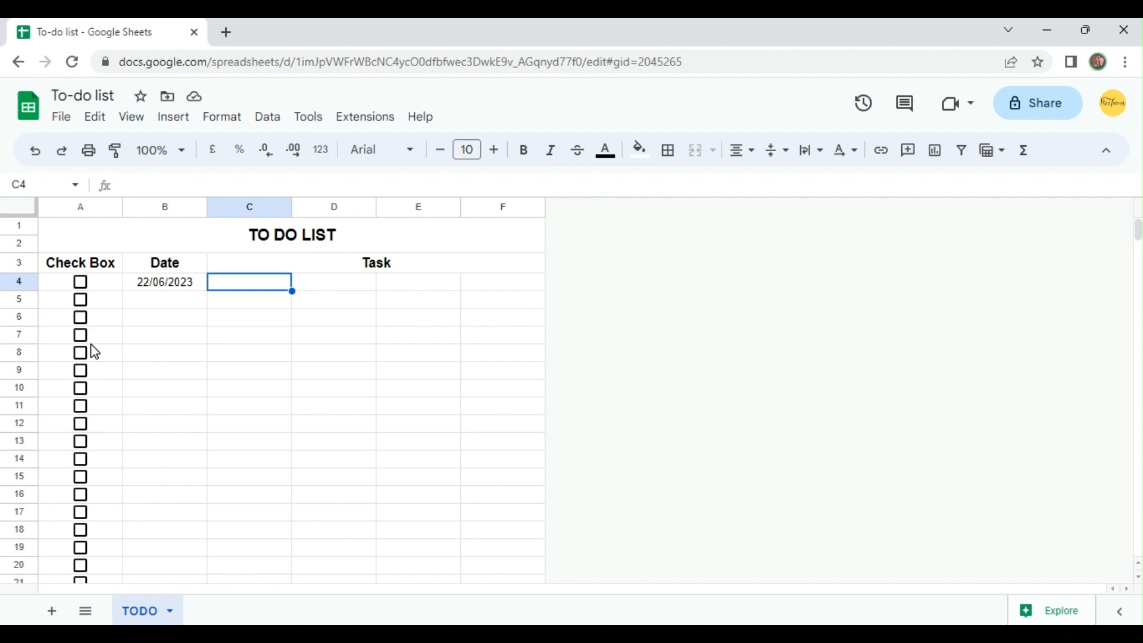
{"action": "key", "text": "Up"}
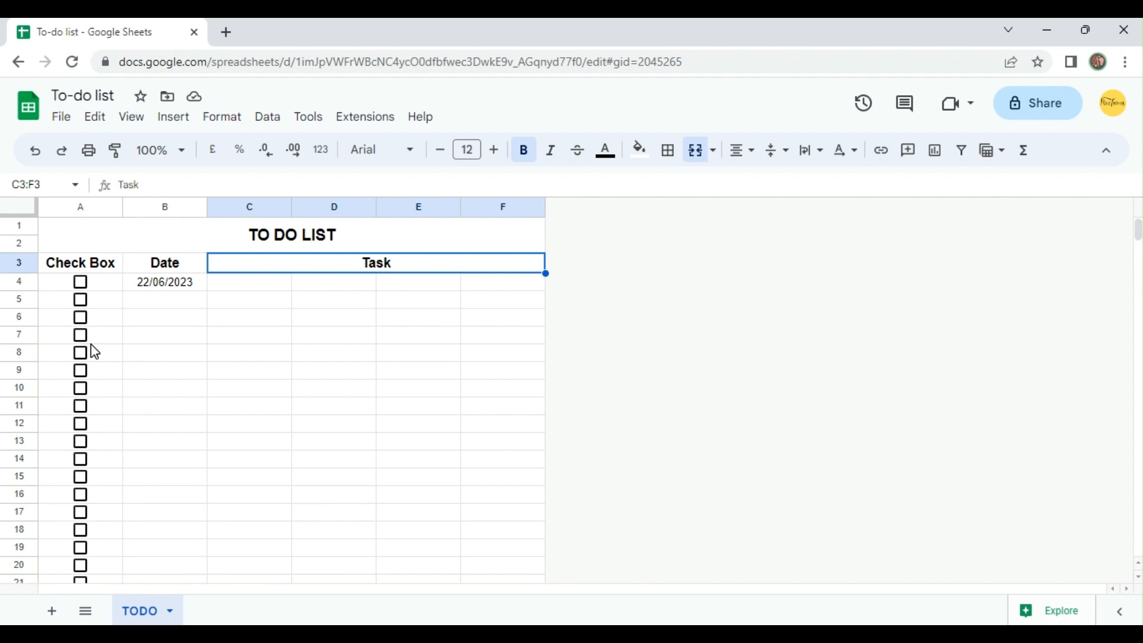
{"action": "key", "text": "Down"}
{"action": "key", "text": "Down"}
{"action": "key", "text": "Up"}
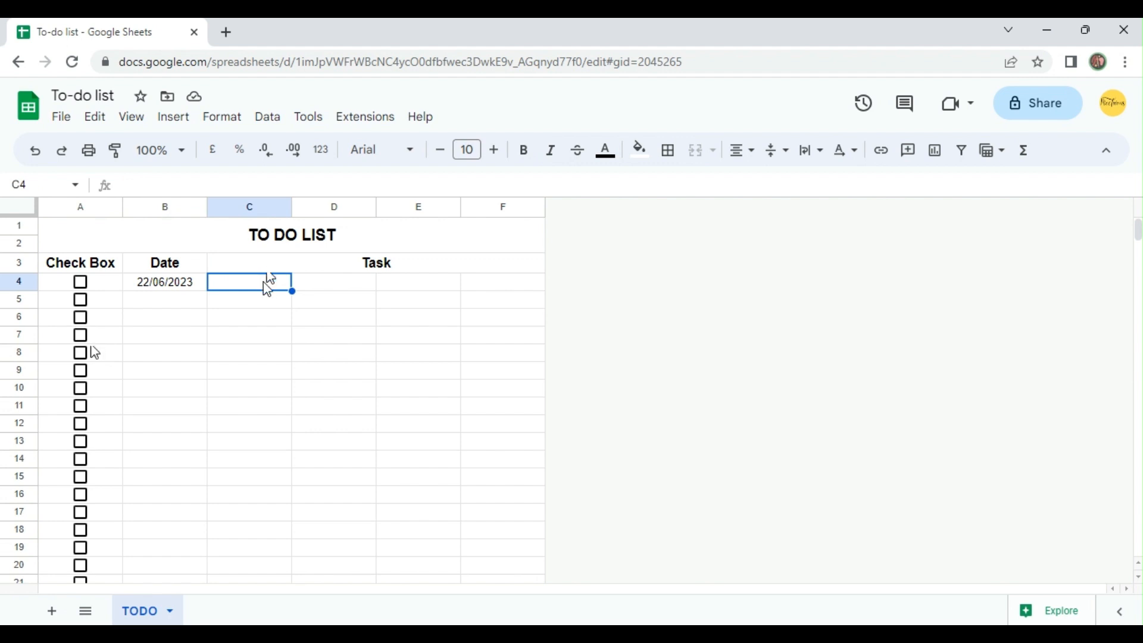
{"action": "key", "text": "shift+Right"}
{"action": "key", "text": "shift+Right"}
{"action": "key", "text": "shift+Right"}
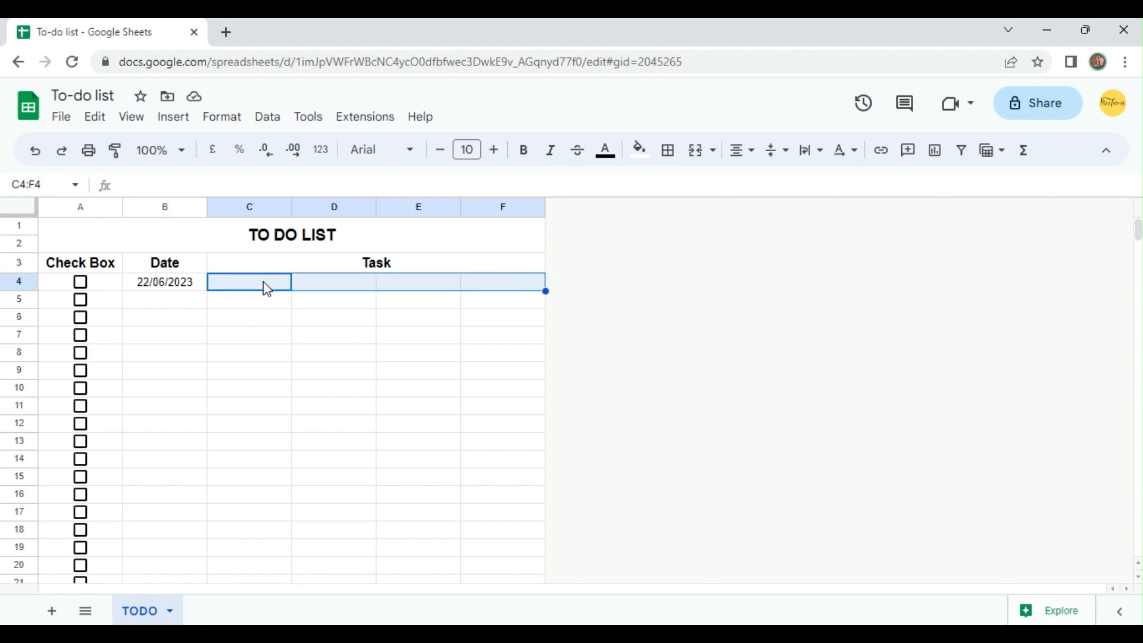
{"action": "left_click", "coordinate": [697, 150]}
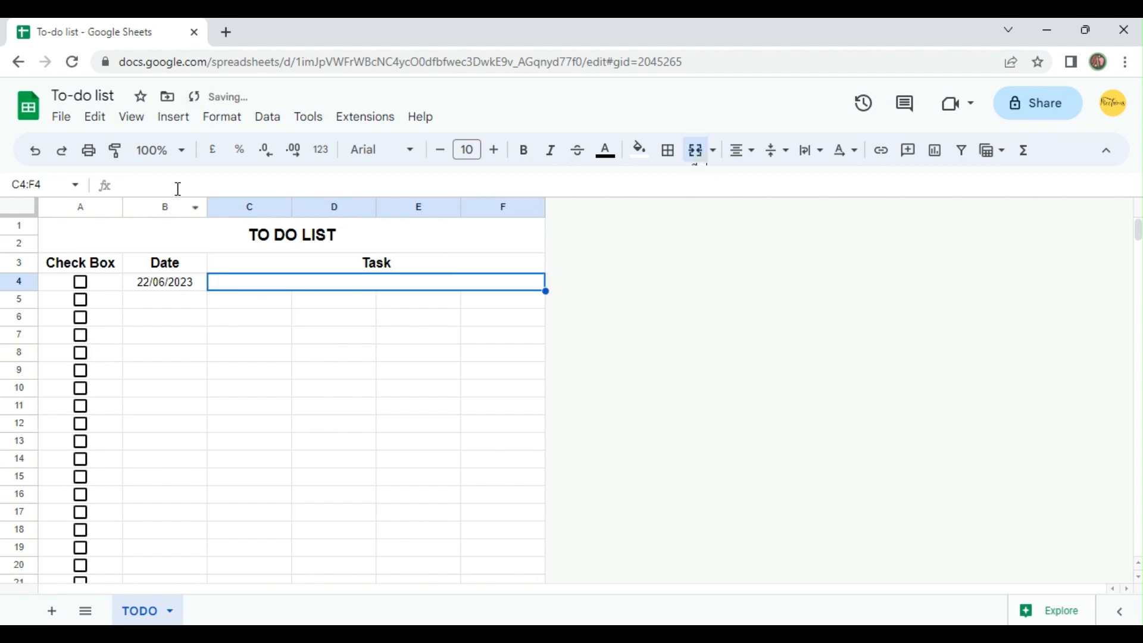
Extend the merged layout of C4:F4 down the Task columns to row 1000 with Paint format.
{"action": "left_click", "coordinate": [121, 157]}
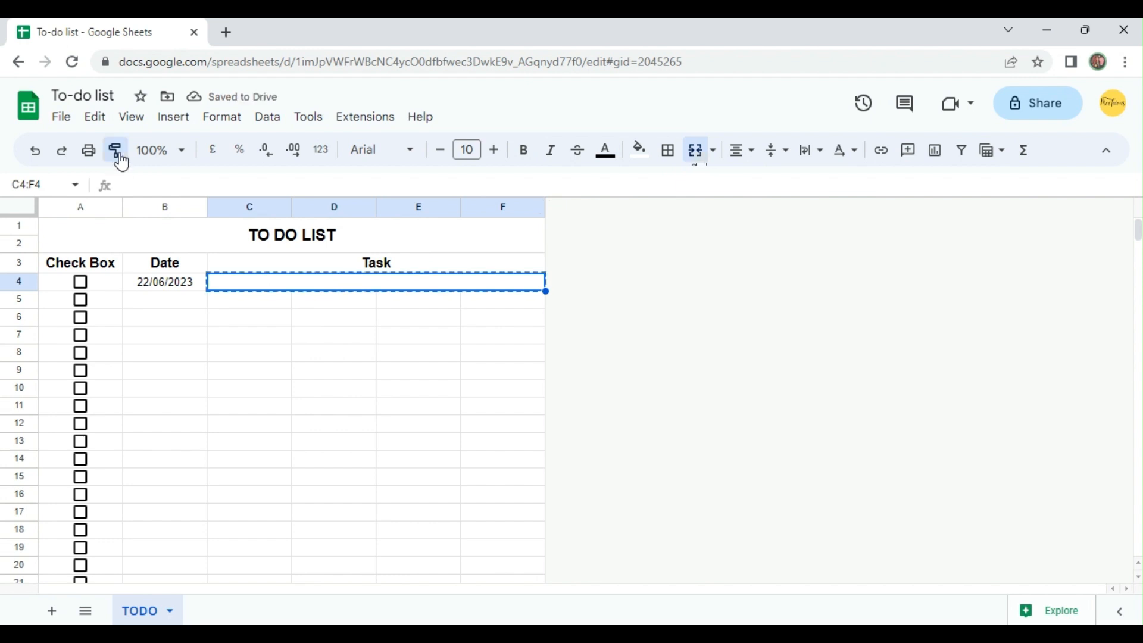
{"action": "left_click_drag", "start_coordinate": [247, 302], "coordinate": [250, 354]}
{"action": "left_click_drag", "start_coordinate": [266, 424], "coordinate": [266, 574]}
{"action": "left_click", "coordinate": [291, 480]}
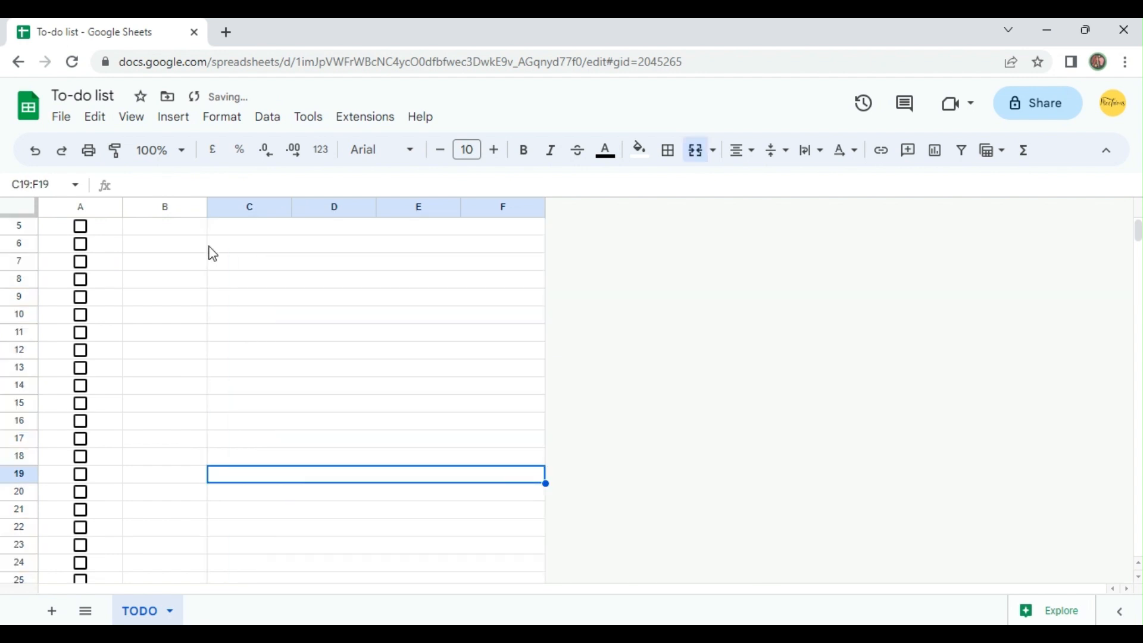
{"action": "left_click", "coordinate": [115, 152]}
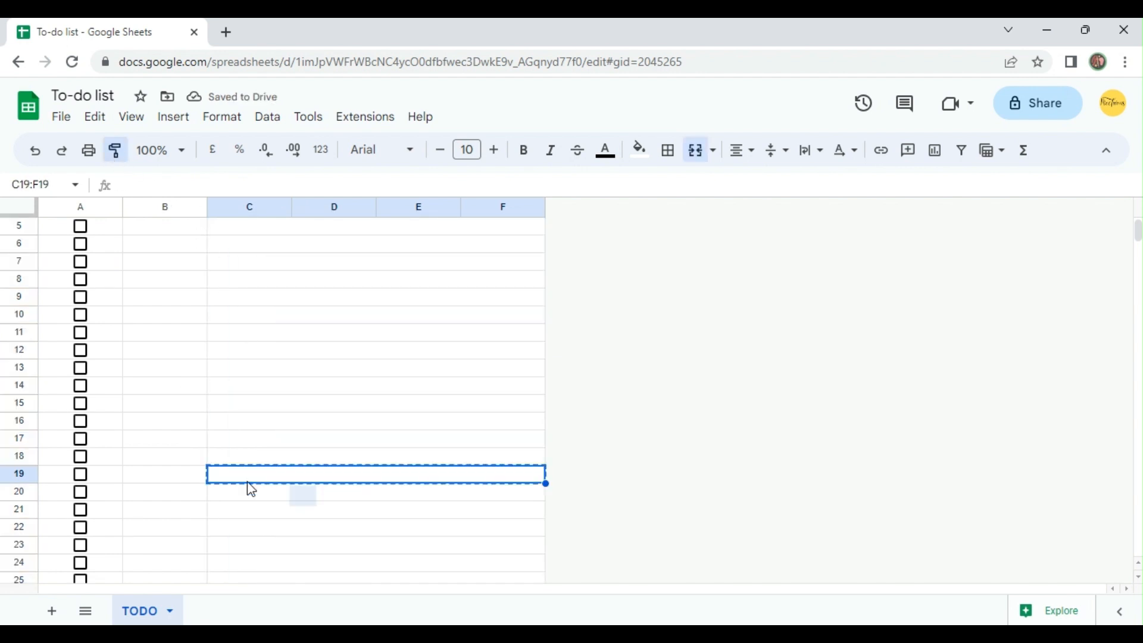
{"action": "key", "text": "ctrl+shift+Down"}
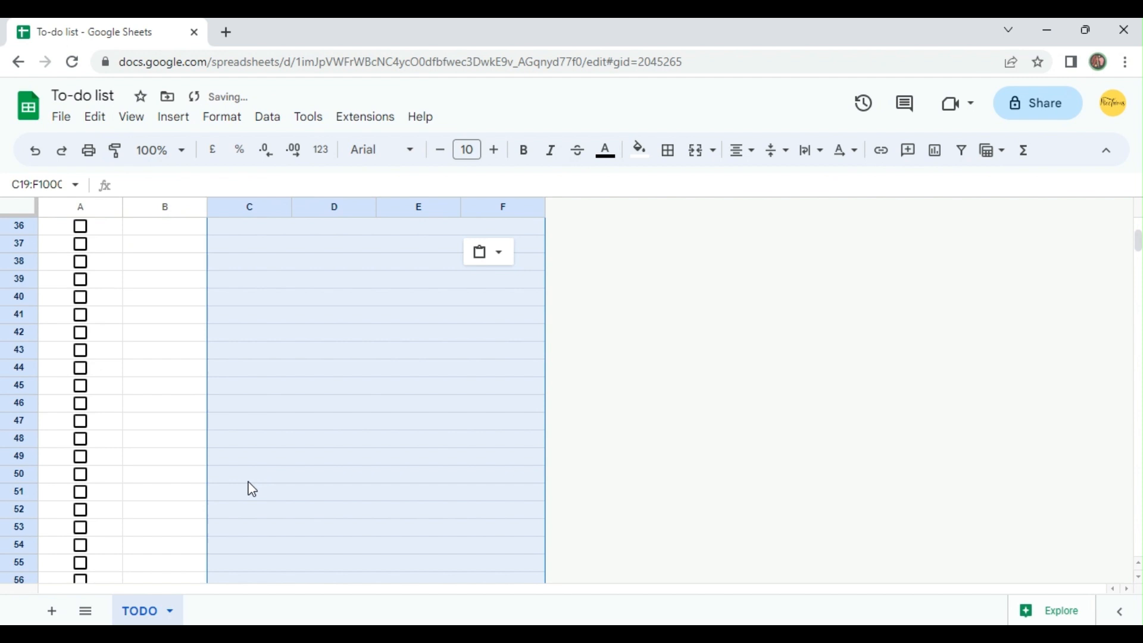
Check the merged Task rows down to row 1000 and return to the first task row.
{"action": "left_click", "coordinate": [258, 514]}
{"action": "scroll", "coordinate": [259, 514], "scroll_direction": "down", "scroll_amount": 10}
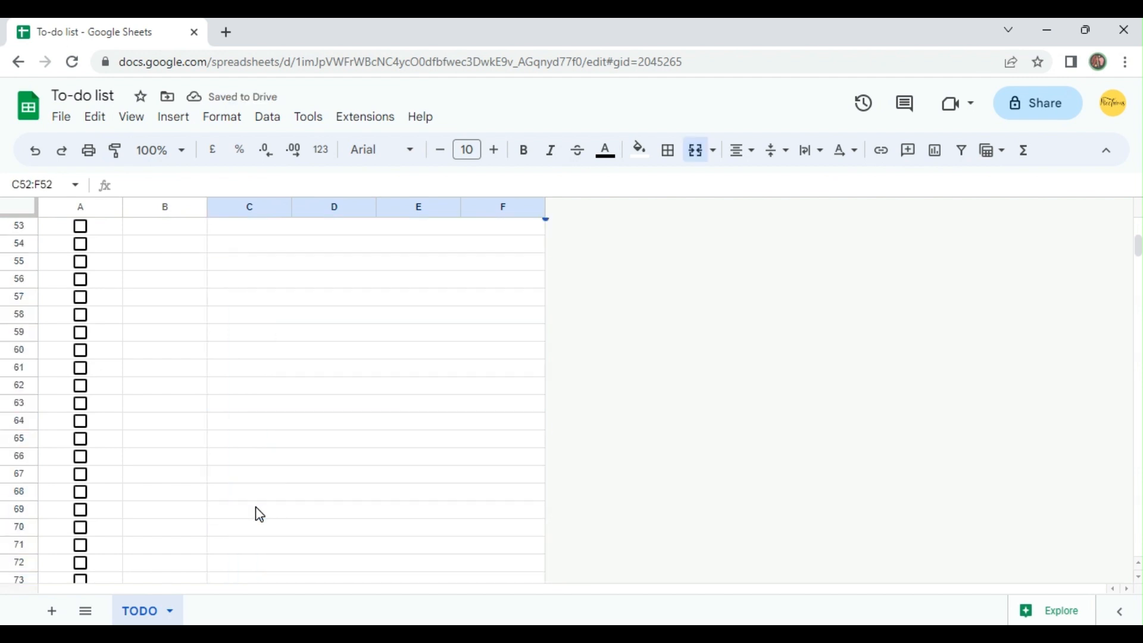
{"action": "left_click", "coordinate": [259, 514]}
{"action": "key", "text": "ctrl+Down"}
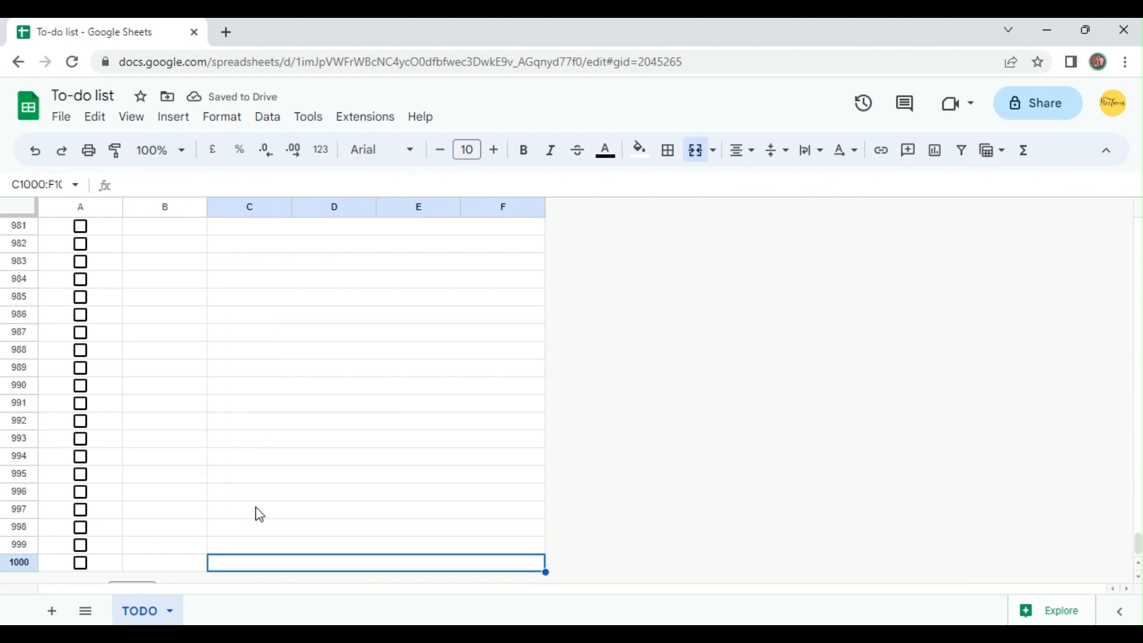
{"action": "key", "text": "ctrl+Up"}
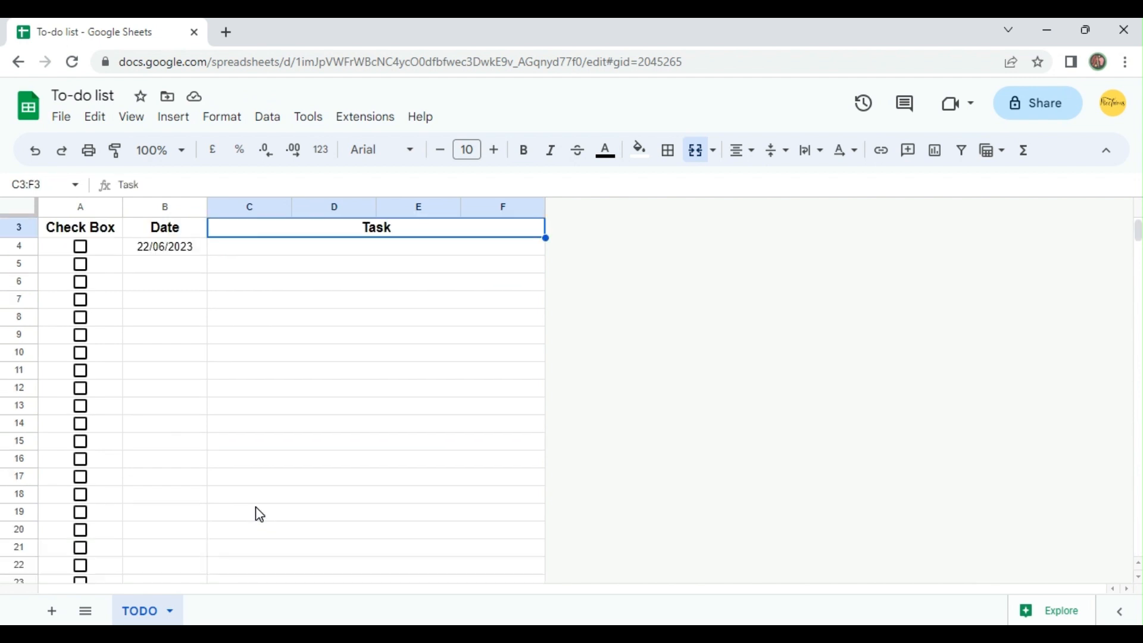
{"action": "key", "text": "Up"}
{"action": "key", "text": "Down"}
{"action": "key", "text": "Down"}
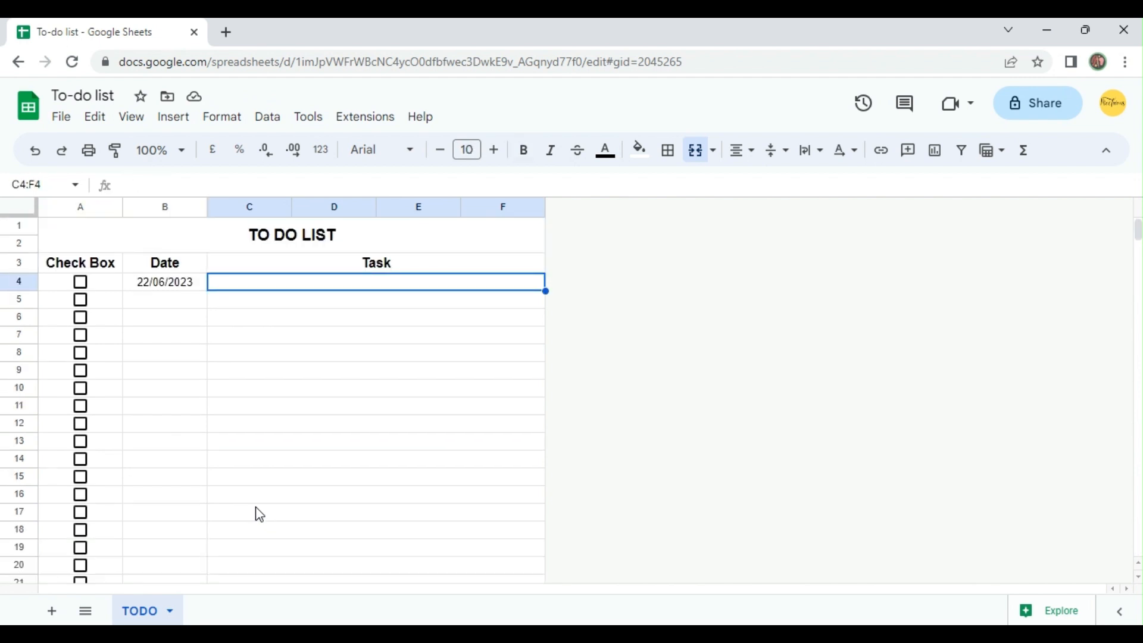
Enter "Lets add a formula for strike through" as the first task in C4.
{"action": "key", "text": "Left"}
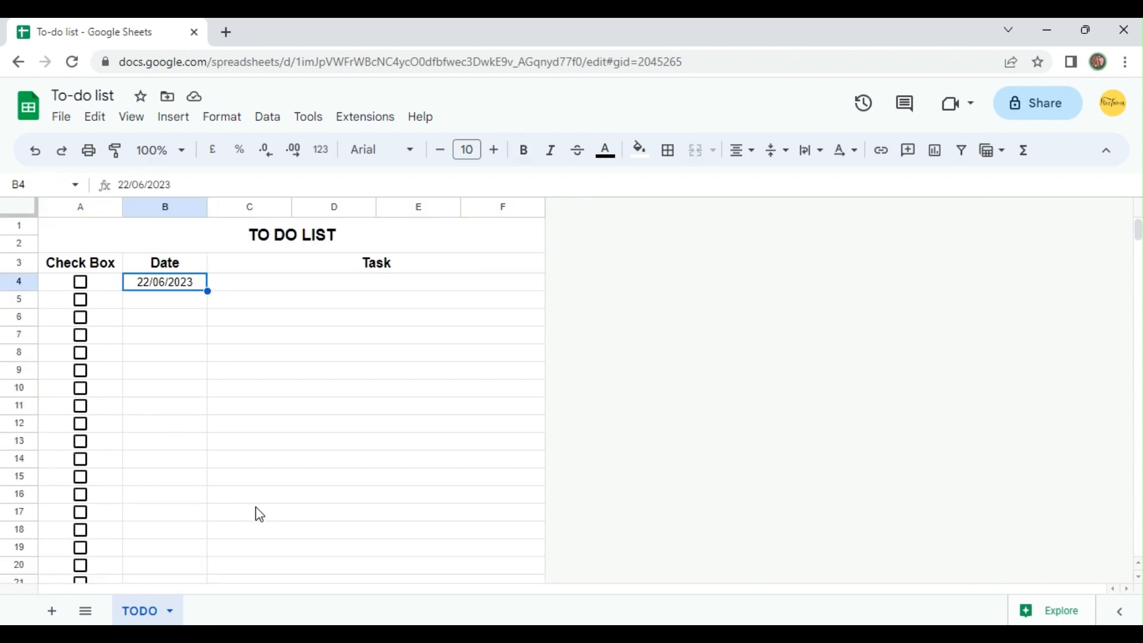
{"action": "key", "text": "Right"}
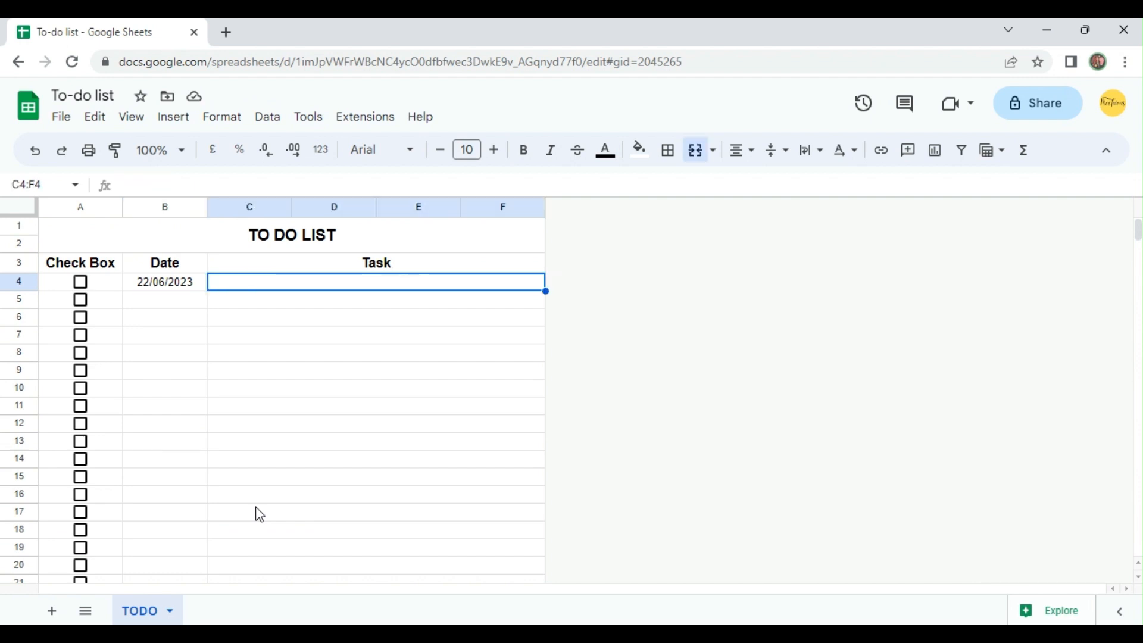
{"action": "type", "text": "Lets "}
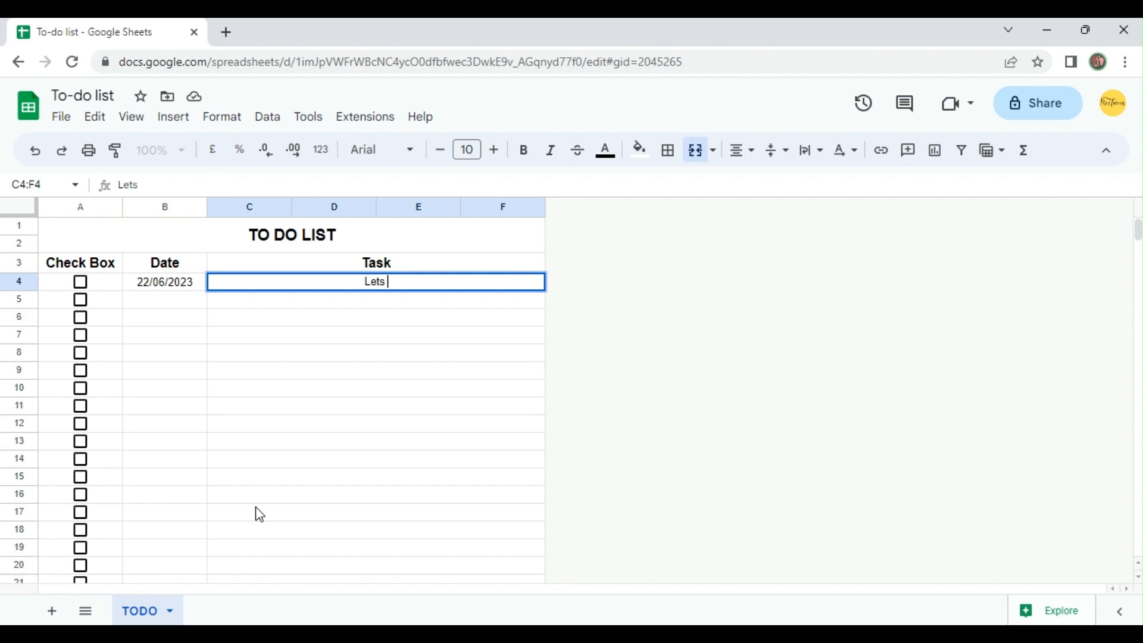
{"action": "type", "text": "add a formula for "}
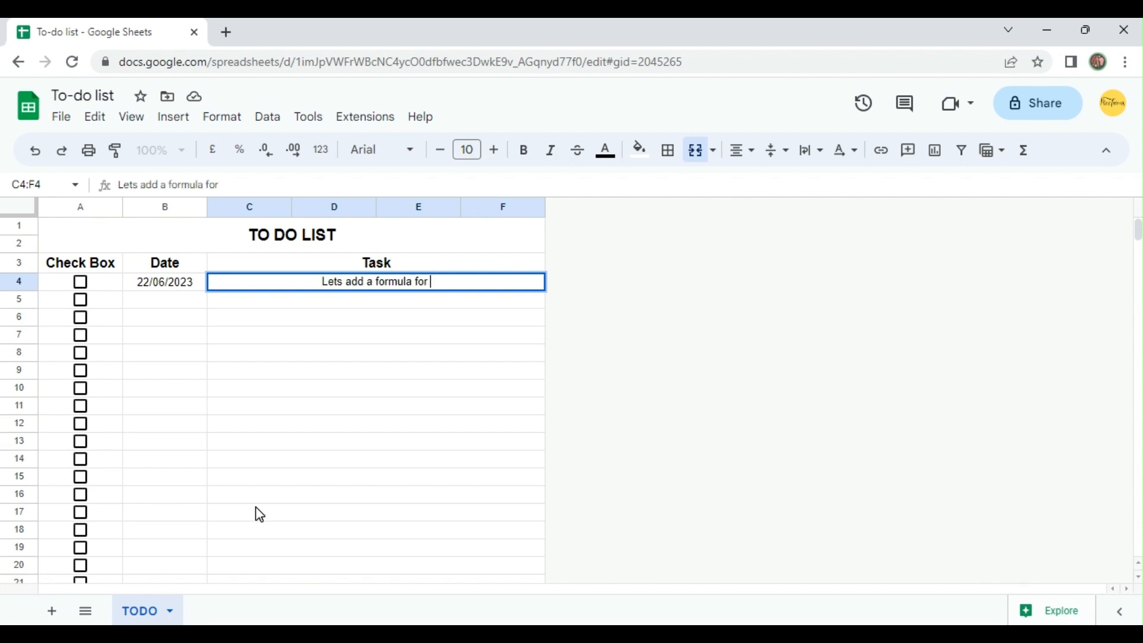
{"action": "type", "text": "strike thro"}
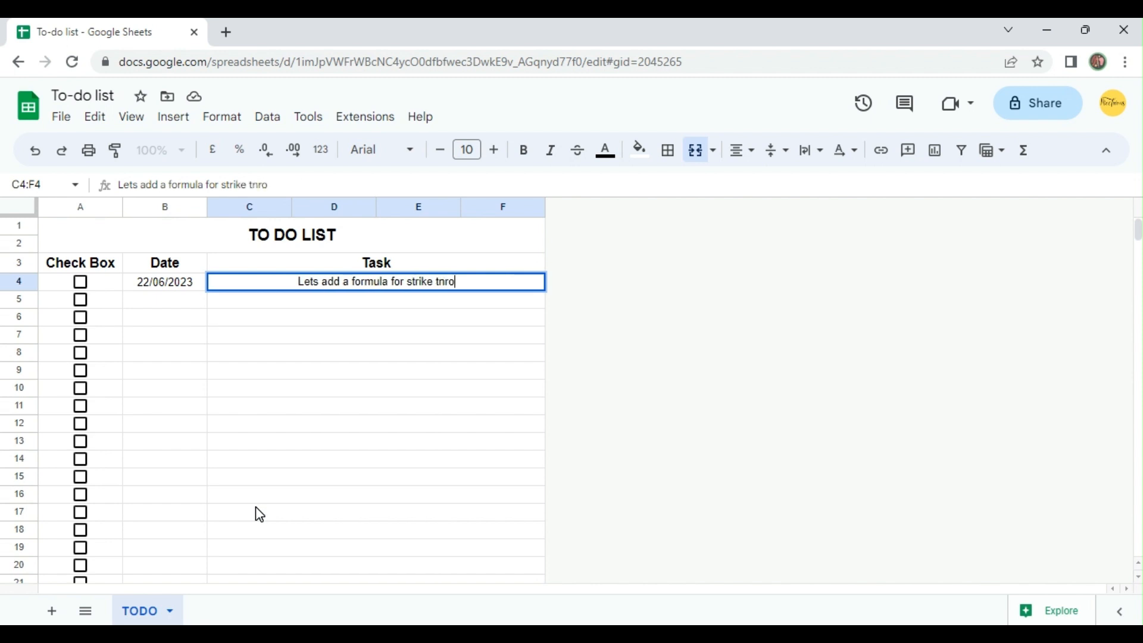
{"action": "key", "text": "BackSpace"}
{"action": "key", "text": "BackSpace"}
{"action": "key", "text": "BackSpace"}
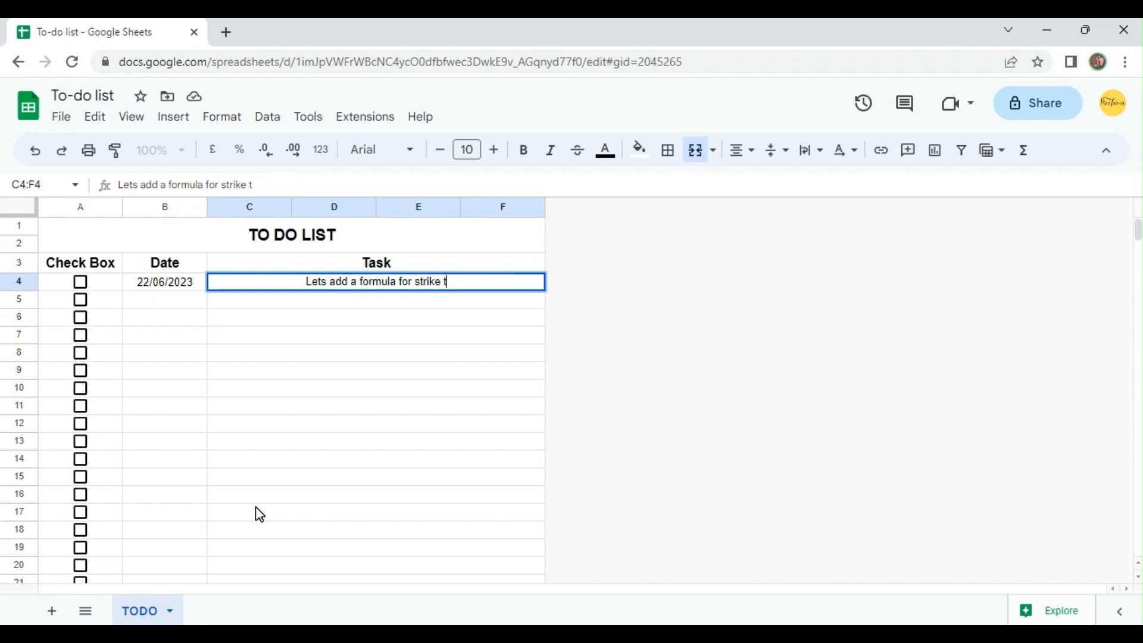
{"action": "type", "text": "hrough"}
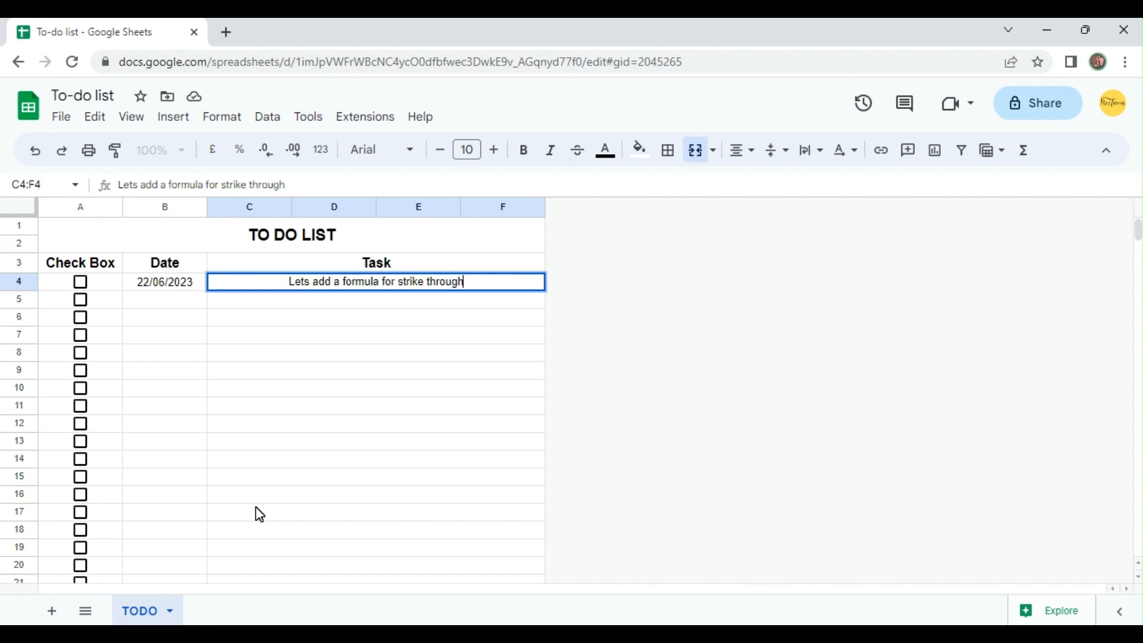
{"action": "key", "text": "Return"}
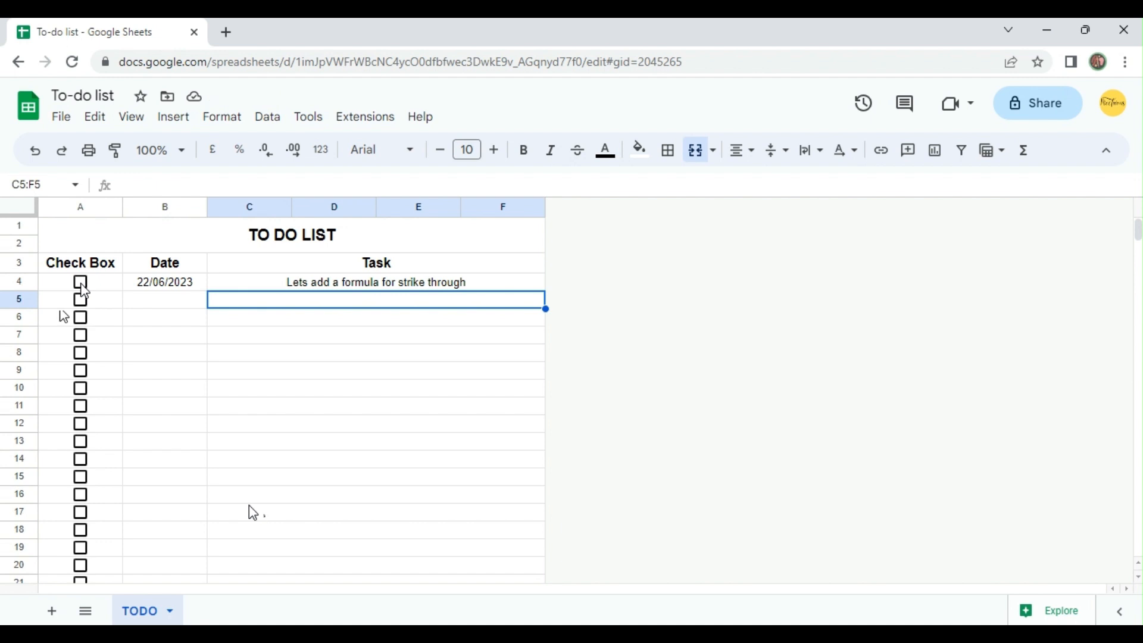
Tick the box in A4, inspect its underlying value, and clear the tick again.
{"action": "left_click", "coordinate": [81, 284]}
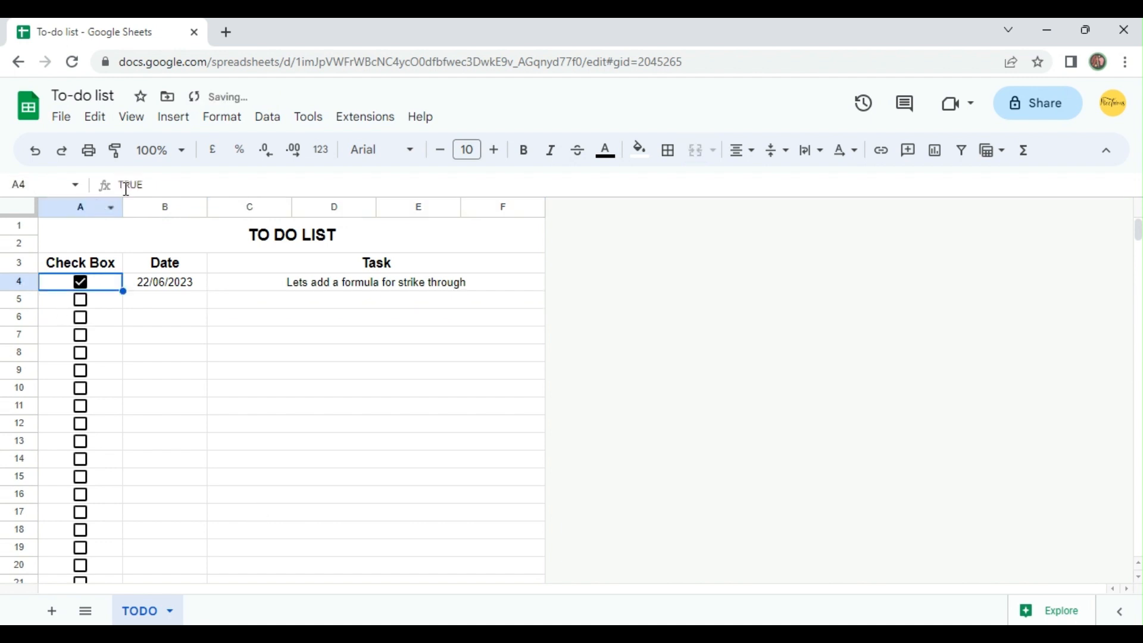
{"action": "left_click_drag", "start_coordinate": [120, 185], "coordinate": [144, 187]}
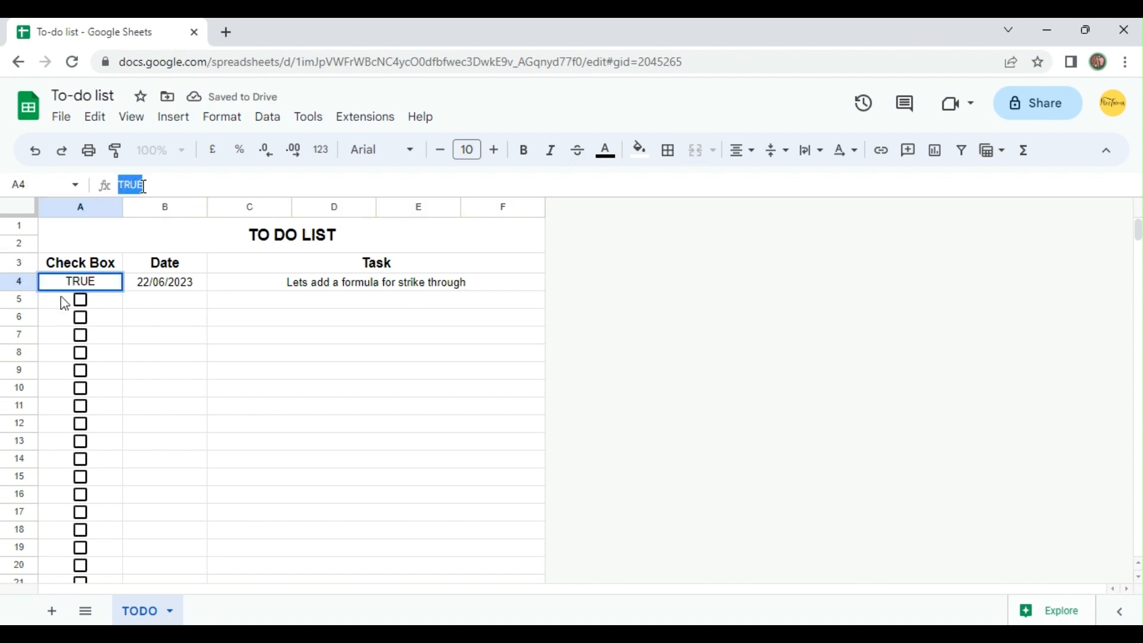
{"action": "left_click", "coordinate": [64, 304]}
{"action": "left_click", "coordinate": [82, 285]}
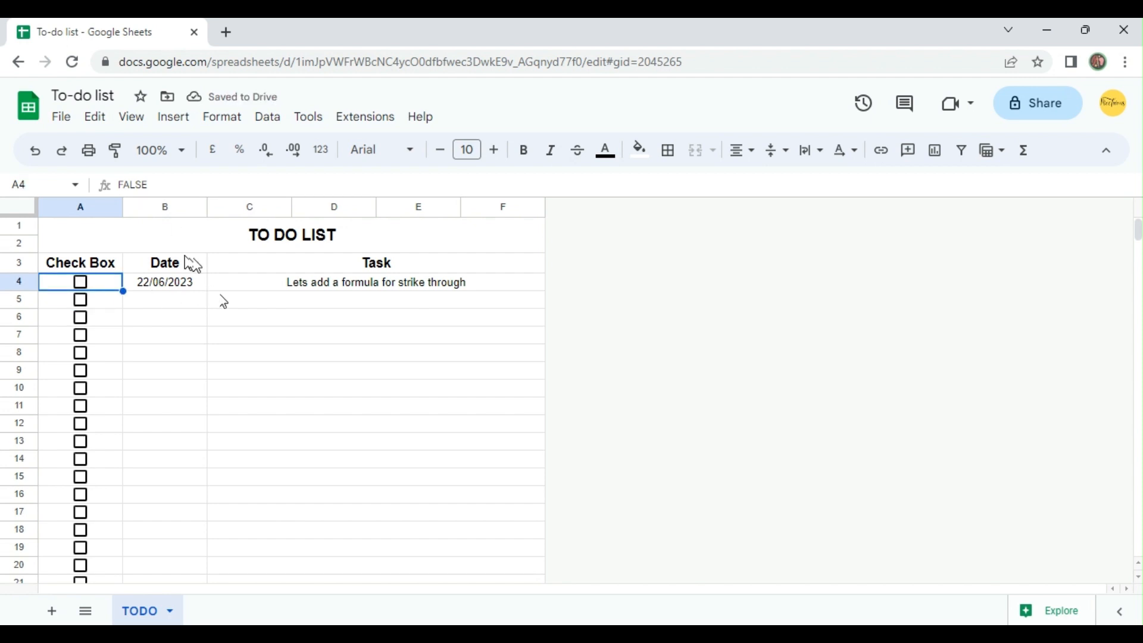
Select the date and task cells B4:F1000 and start a conditional formatting rule for them.
{"action": "left_click", "coordinate": [166, 302]}
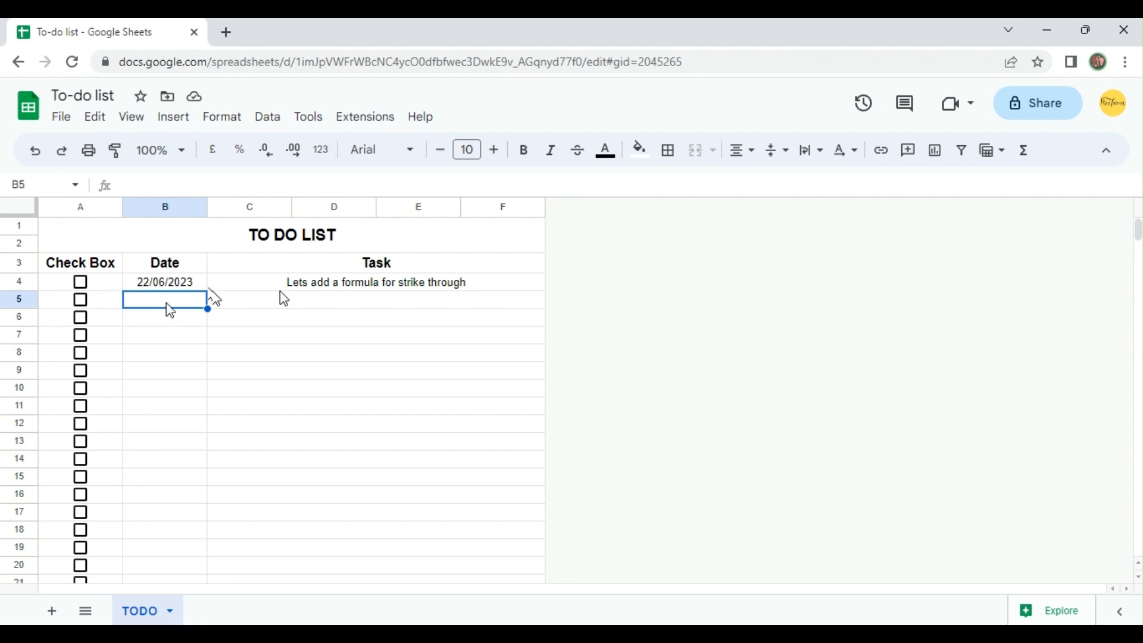
{"action": "left_click", "coordinate": [149, 289]}
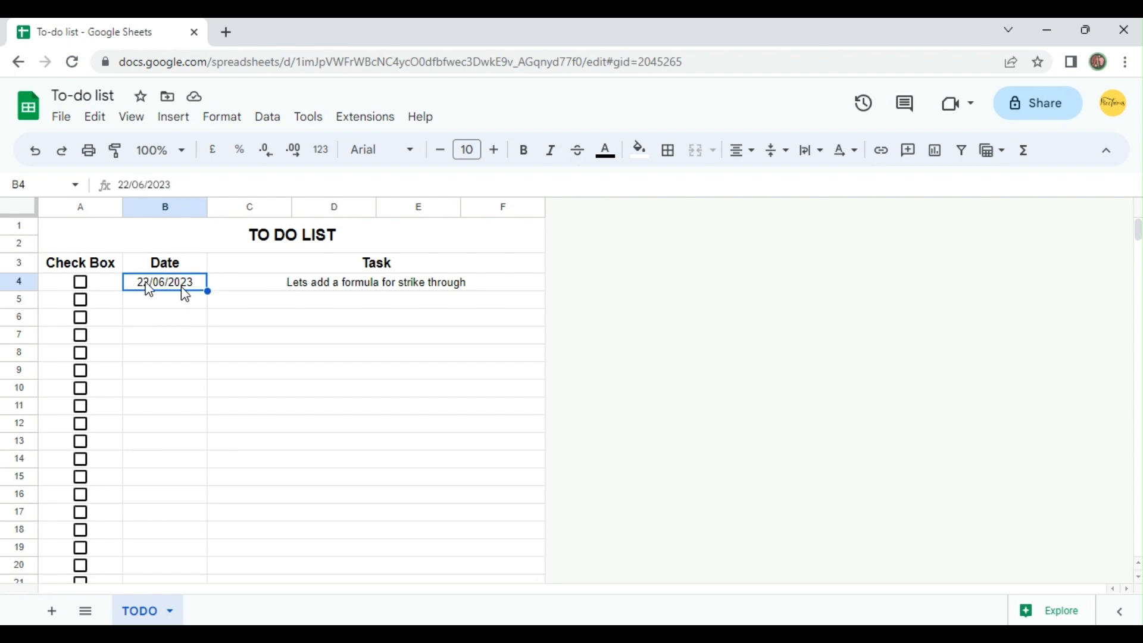
{"action": "left_click", "coordinate": [261, 287], "text": "shift"}
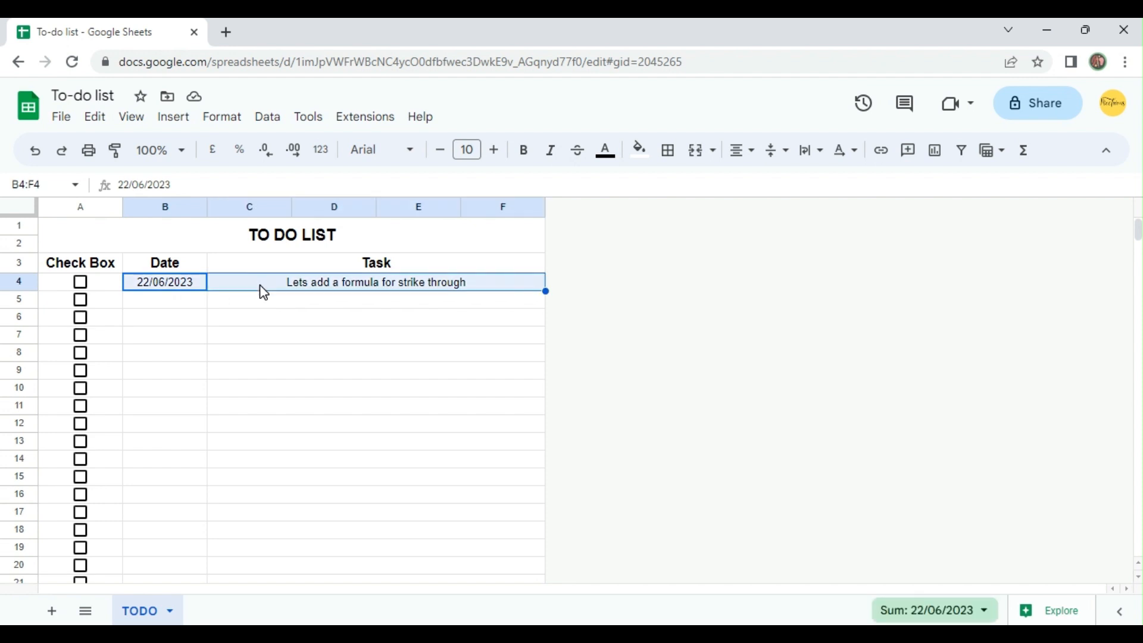
{"action": "key", "text": "ctrl+shift+Down"}
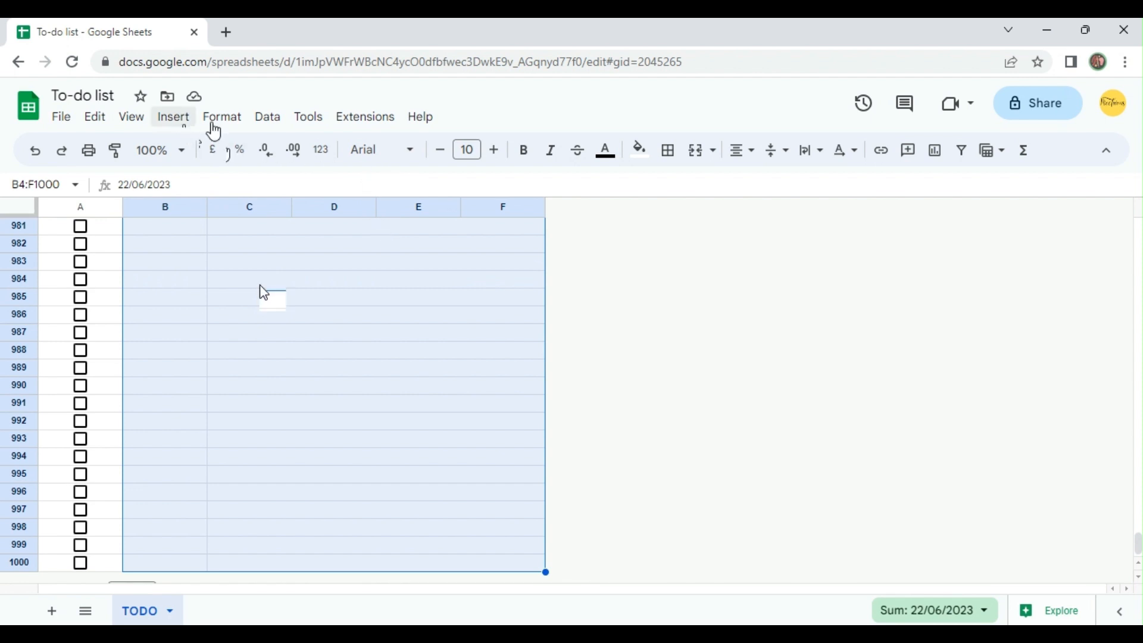
{"action": "left_click", "coordinate": [217, 118]}
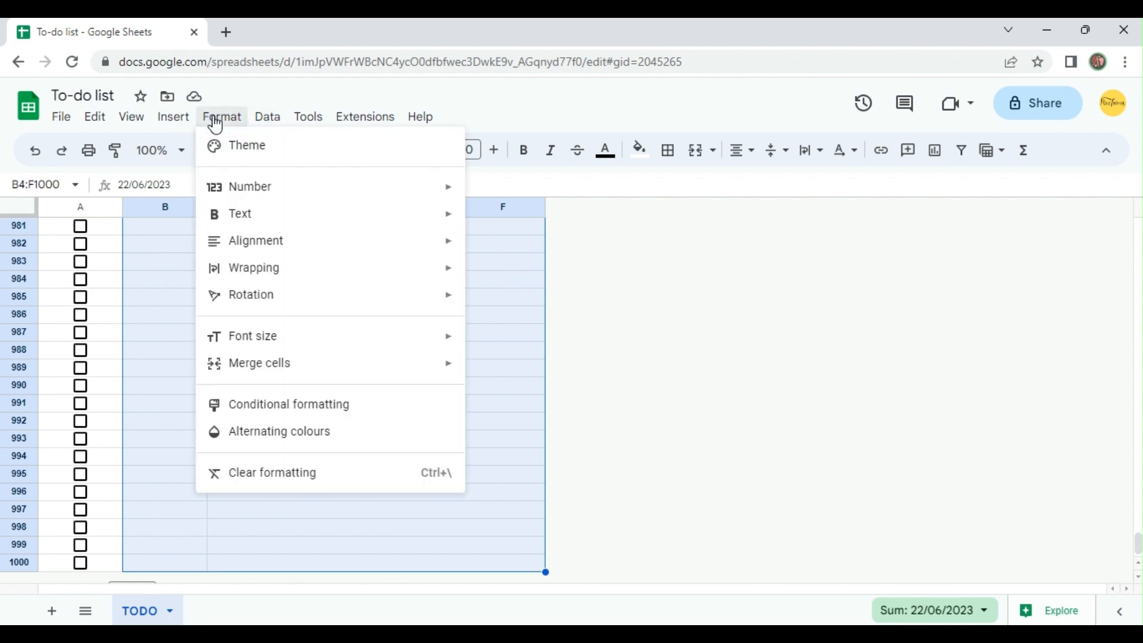
{"action": "left_click", "coordinate": [344, 409]}
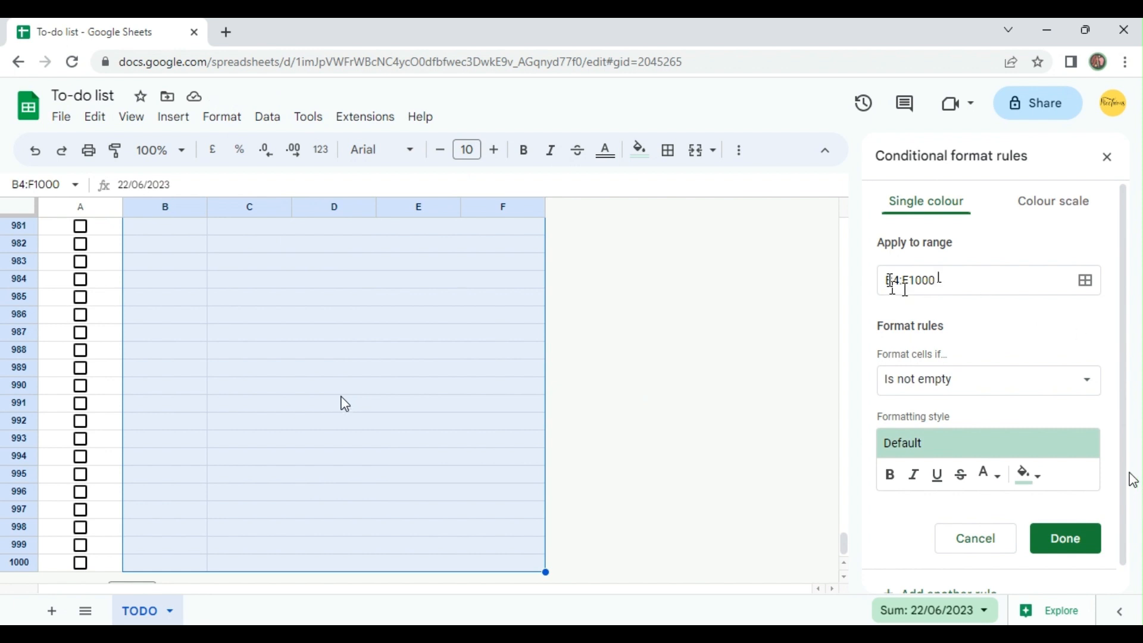
{"action": "scroll", "coordinate": [462, 377], "scroll_direction": "up", "scroll_amount": 10}
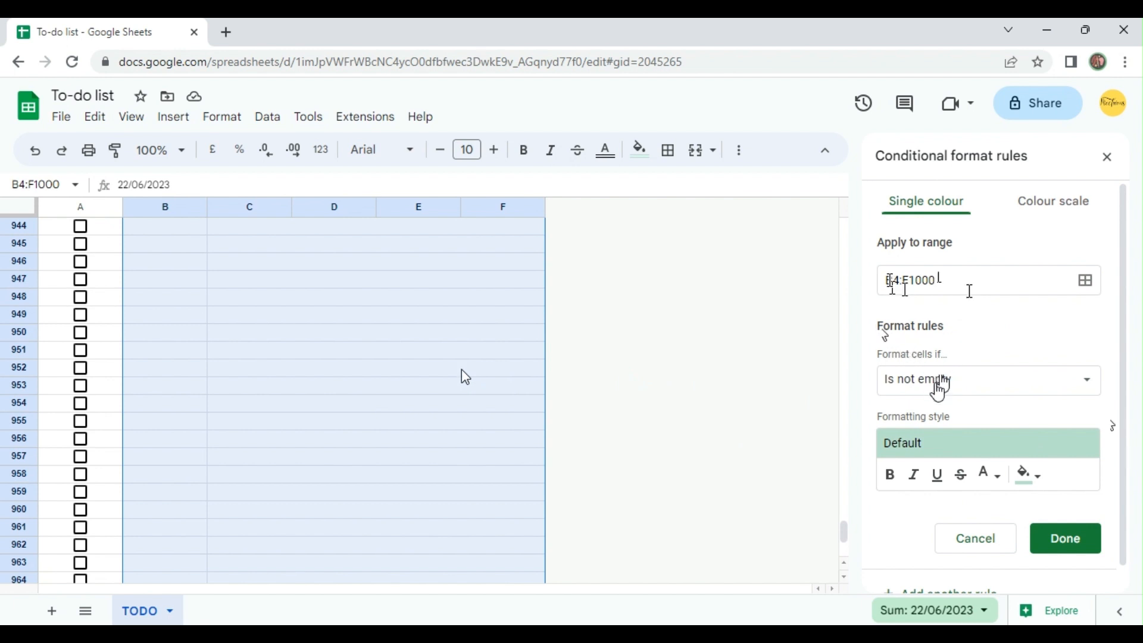
Base the formatting rule for B4:F1000 on the custom formula =$A4=TRUE.
{"action": "left_click", "coordinate": [939, 386]}
{"action": "scroll", "coordinate": [944, 477], "scroll_direction": "down", "scroll_amount": 5}
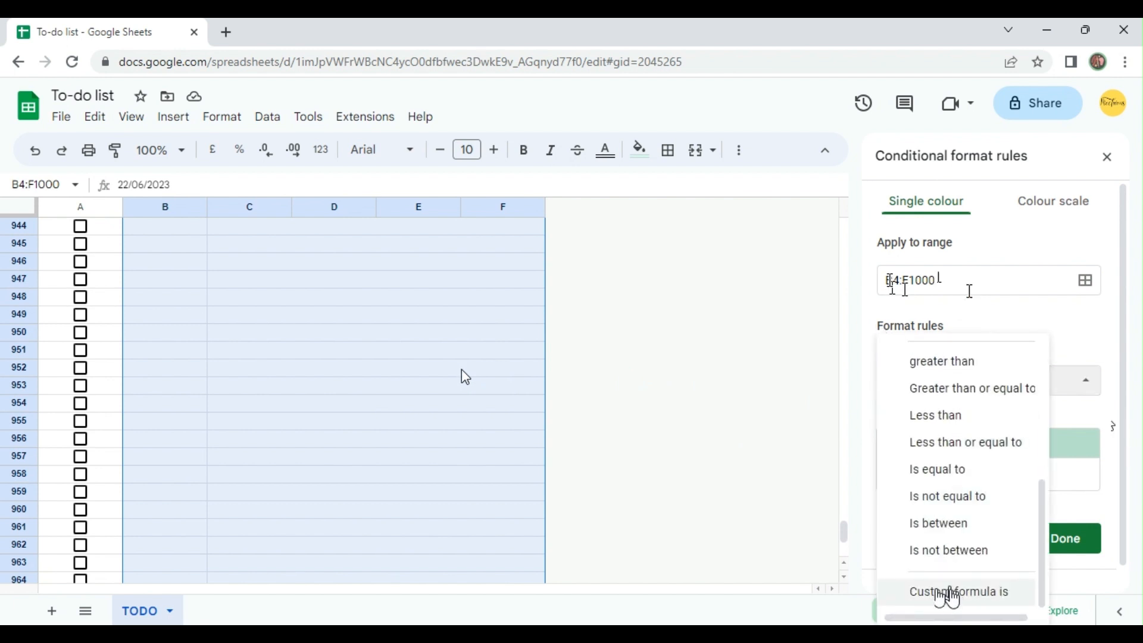
{"action": "left_click", "coordinate": [946, 596]}
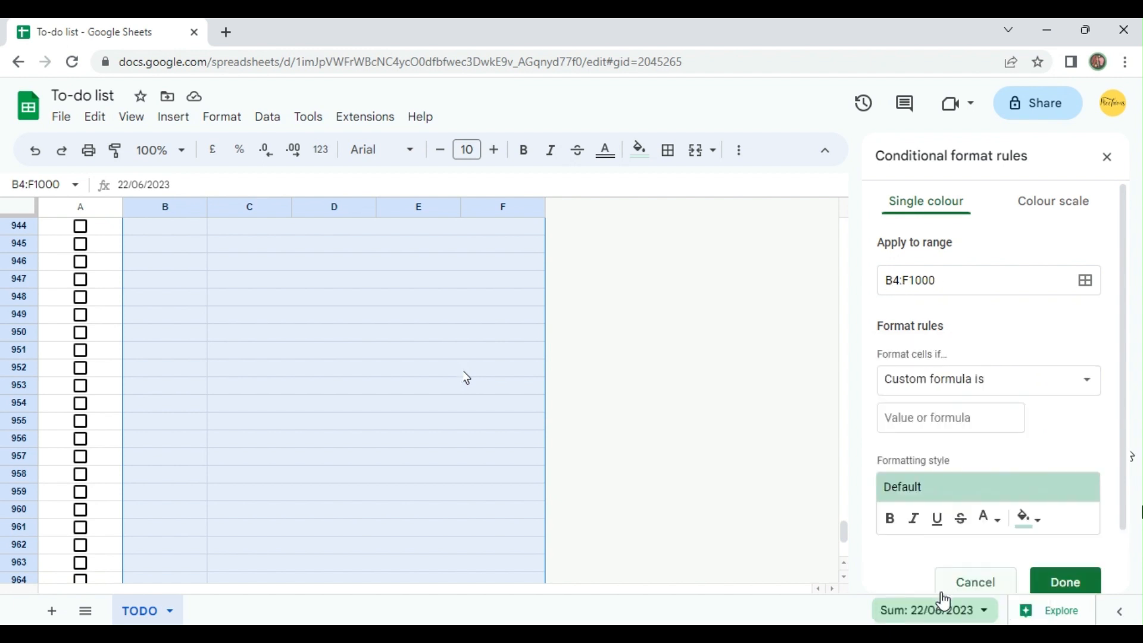
{"action": "left_click", "coordinate": [936, 427]}
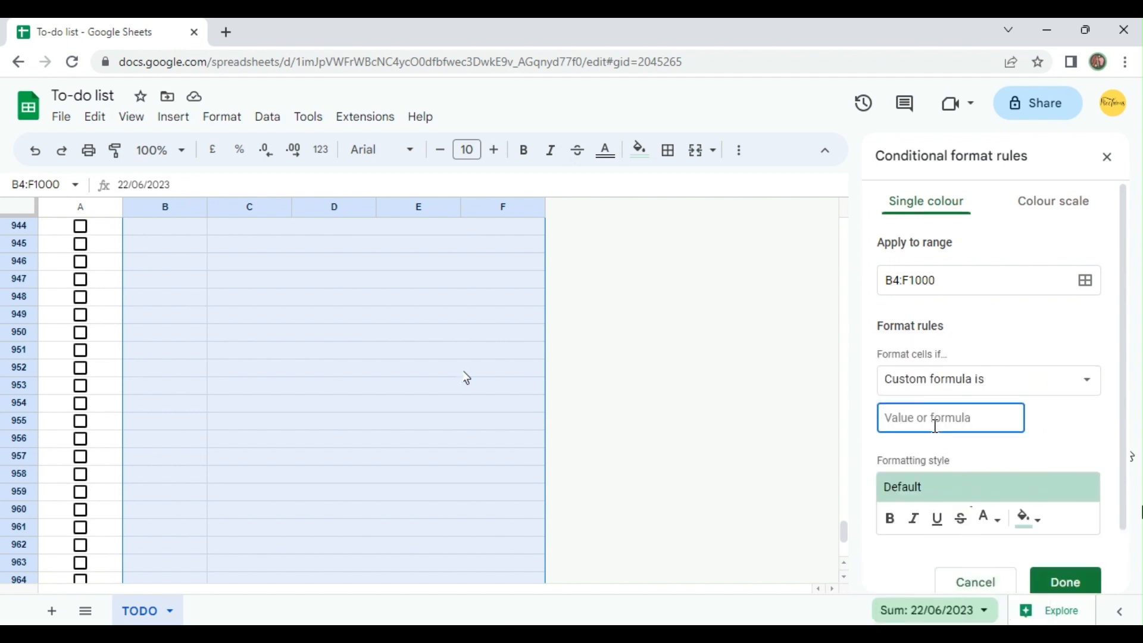
{"action": "type", "text": "=$A"}
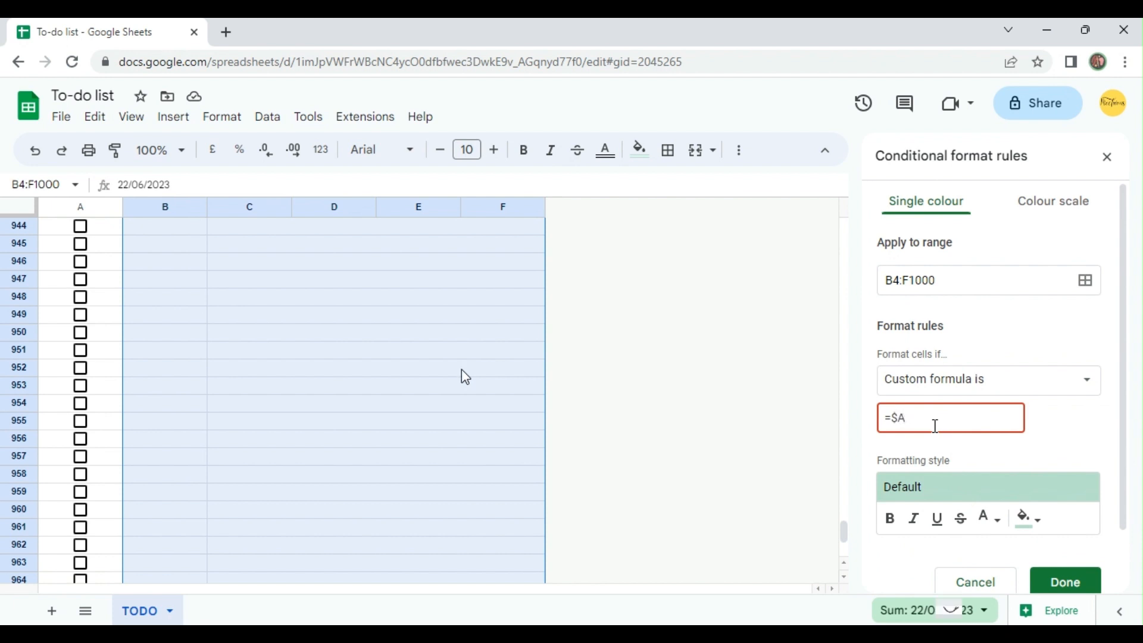
{"action": "type", "text": "4"}
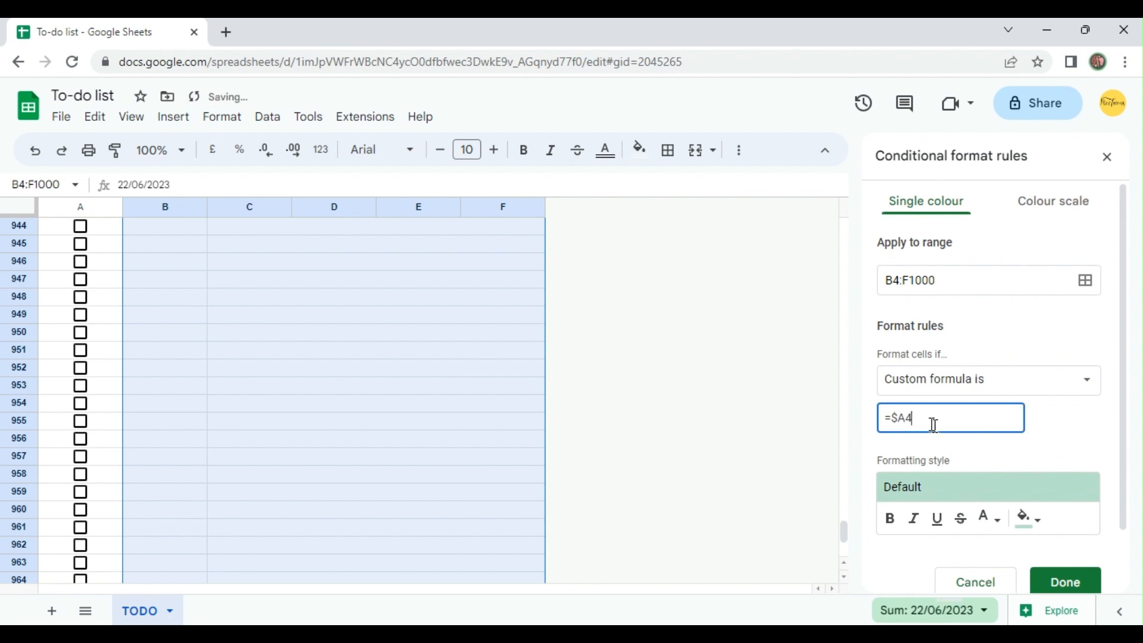
{"action": "type", "text": "=TRUE"}
Give the rule a strikethrough text style with no fill colour and save it.
{"action": "left_click", "coordinate": [1028, 523]}
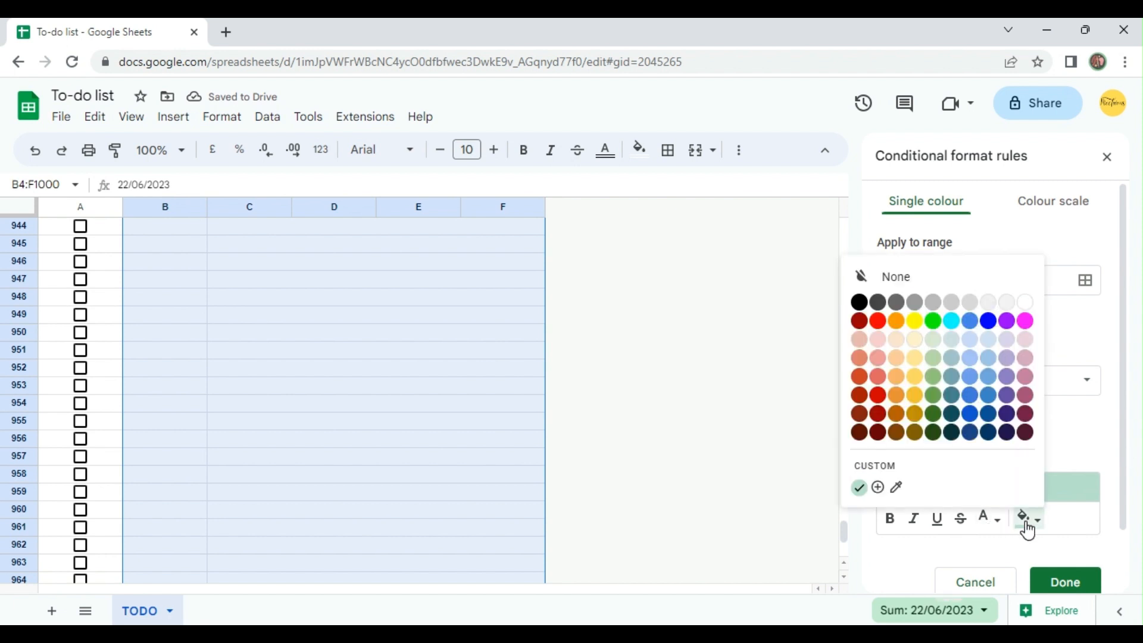
{"action": "left_click", "coordinate": [880, 275]}
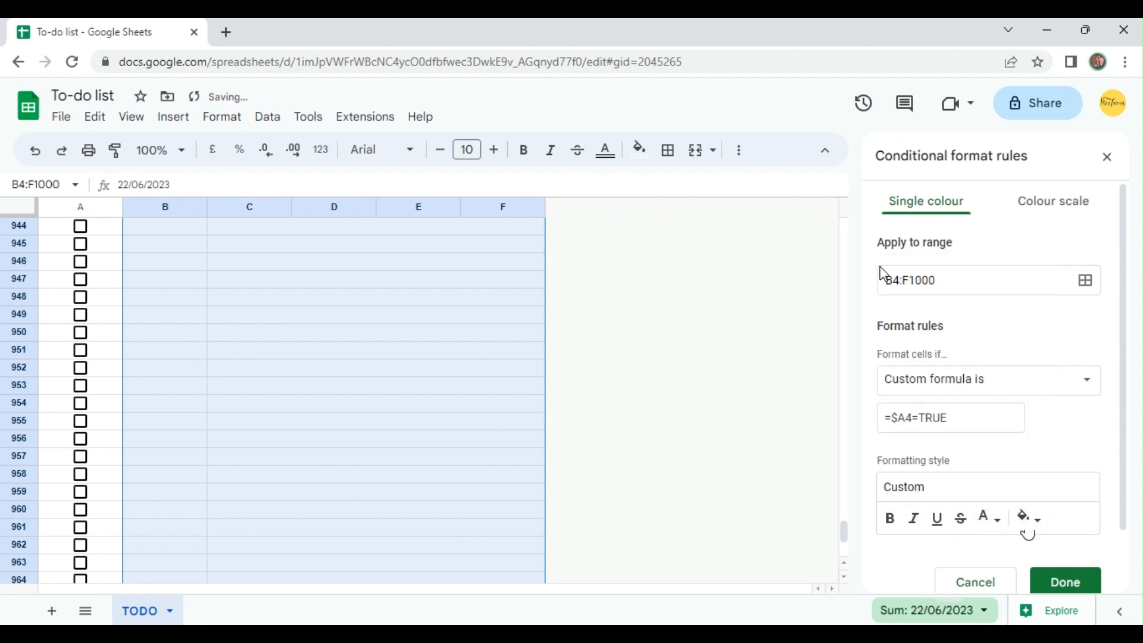
{"action": "left_click", "coordinate": [962, 522]}
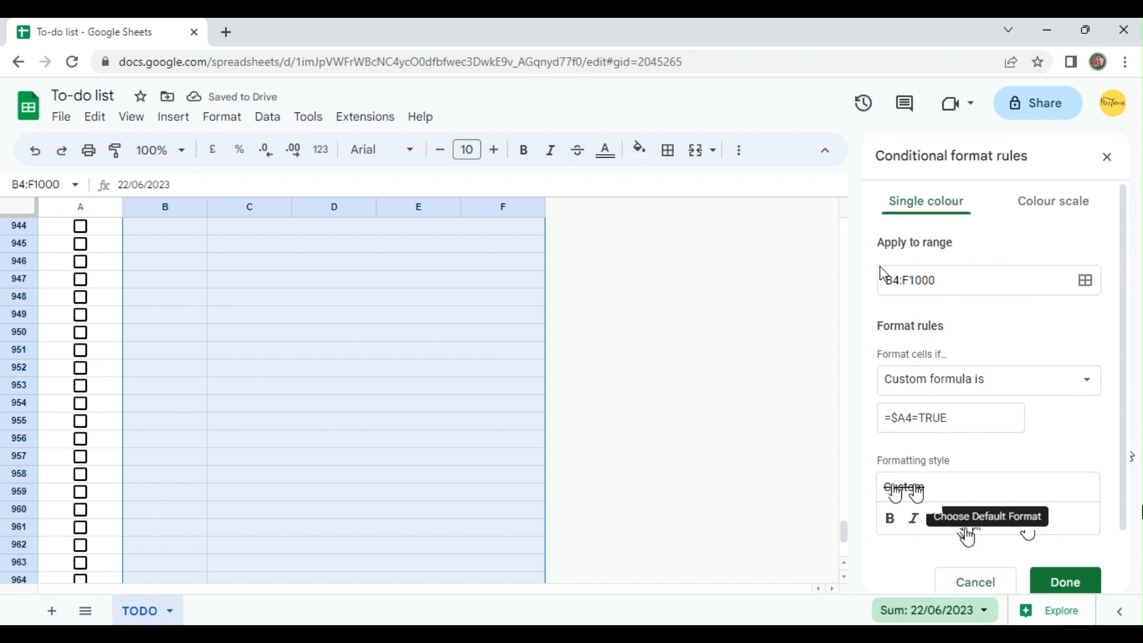
{"action": "left_click", "coordinate": [1054, 582]}
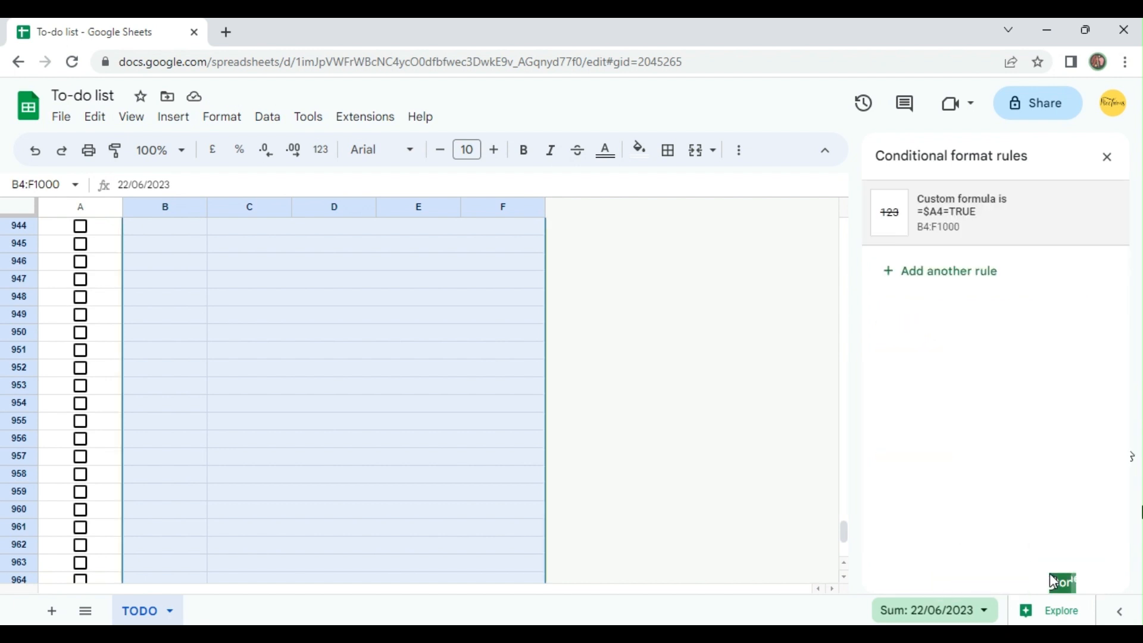
Return to the first task row, tick the box in A4 to test the strikethrough rule, and close the rules pane.
{"action": "scroll", "coordinate": [529, 328], "scroll_direction": "up", "scroll_amount": 5}
{"action": "left_click", "coordinate": [475, 324]}
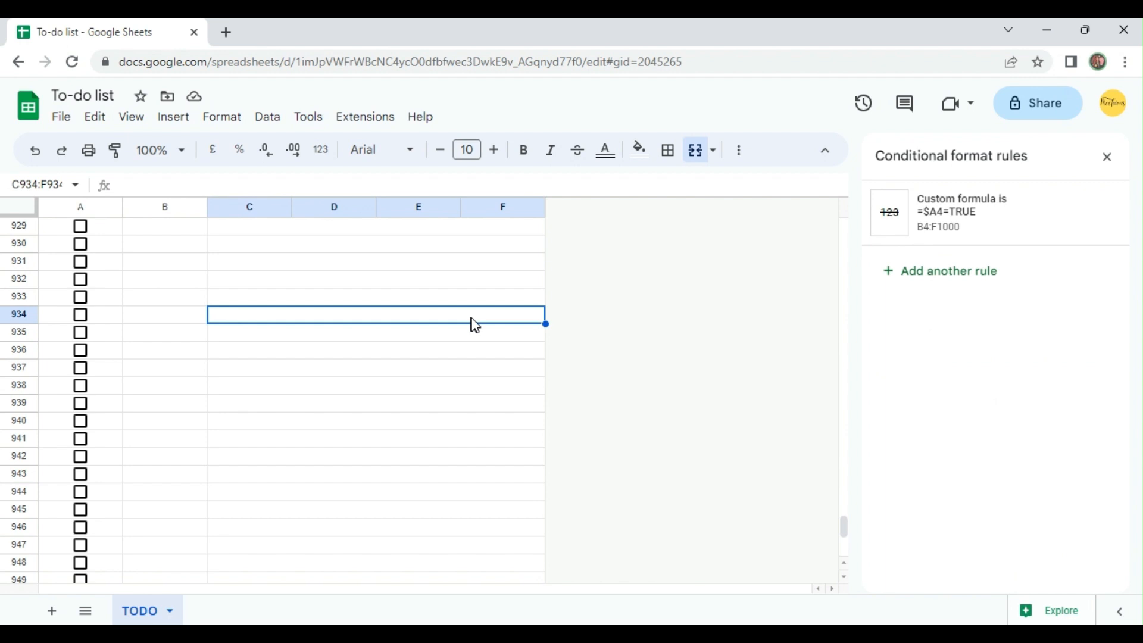
{"action": "key", "text": "ctrl+Up"}
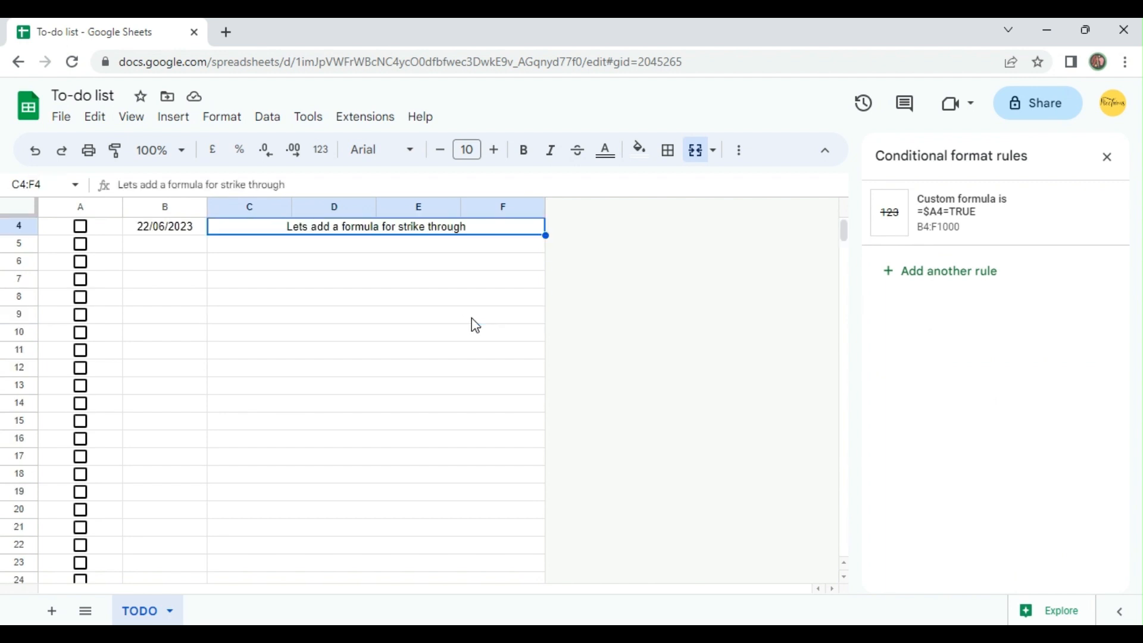
{"action": "scroll", "coordinate": [475, 325], "scroll_direction": "up", "scroll_amount": 1}
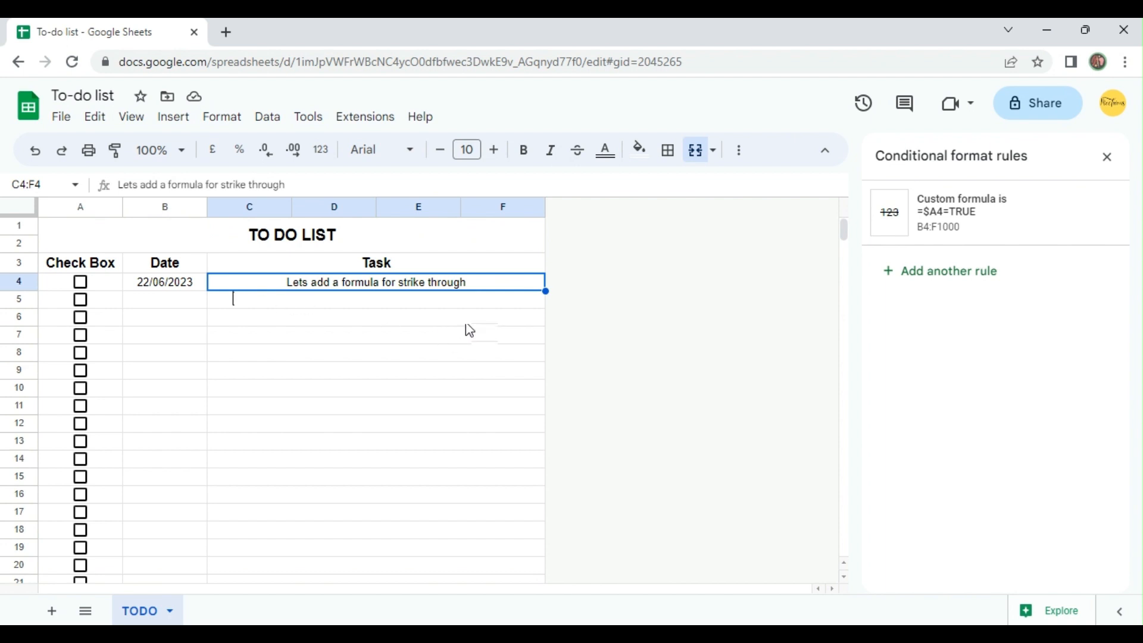
{"action": "left_click", "coordinate": [188, 290]}
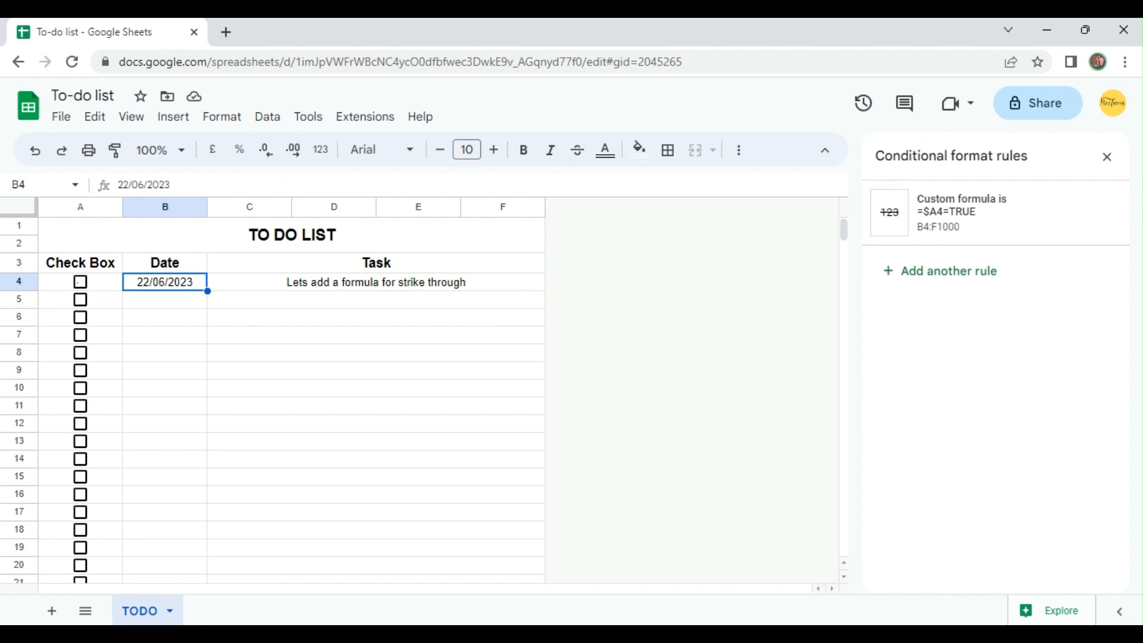
{"action": "left_click", "coordinate": [79, 282]}
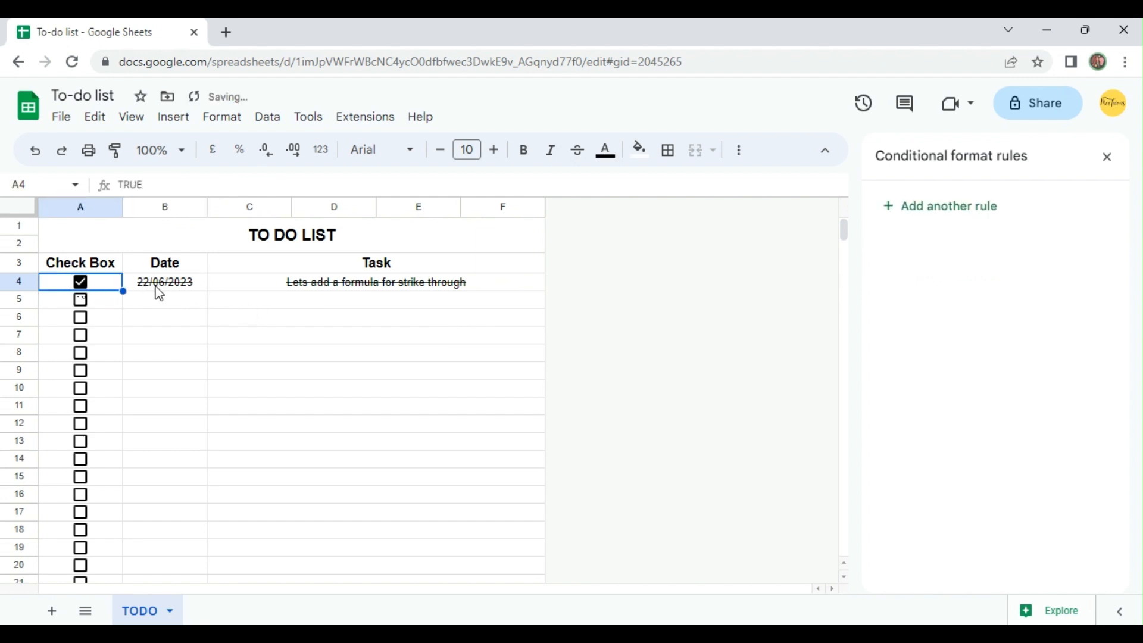
{"action": "left_click", "coordinate": [1107, 157]}
Apply all borders to the whole list, A1:F1000.
{"action": "left_click", "coordinate": [151, 251]}
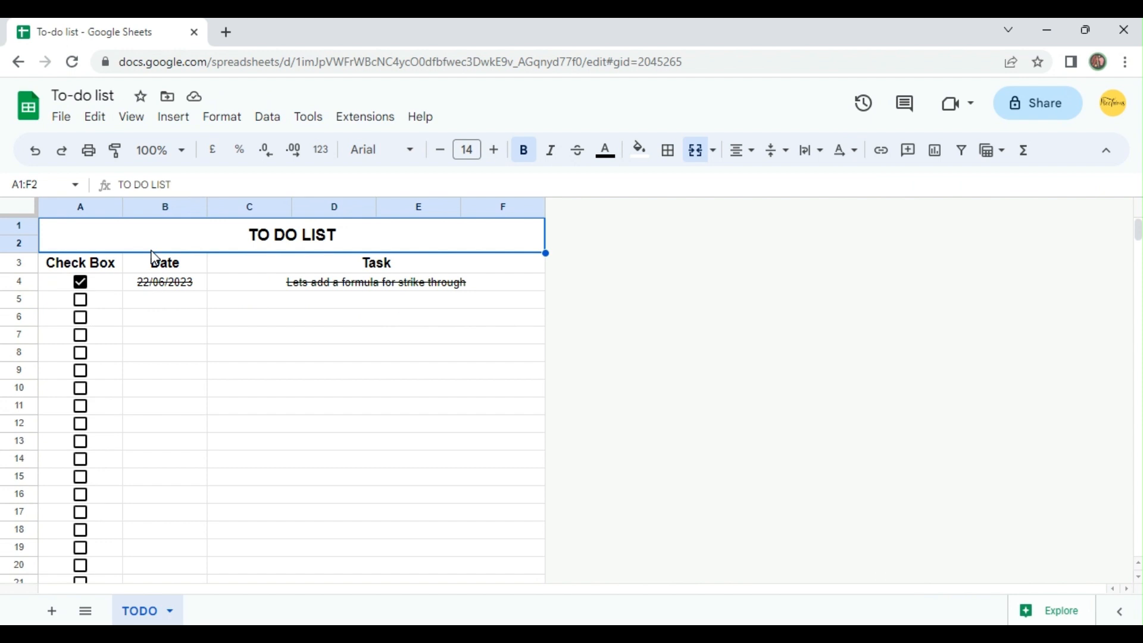
{"action": "key", "text": "ctrl+shift+Down"}
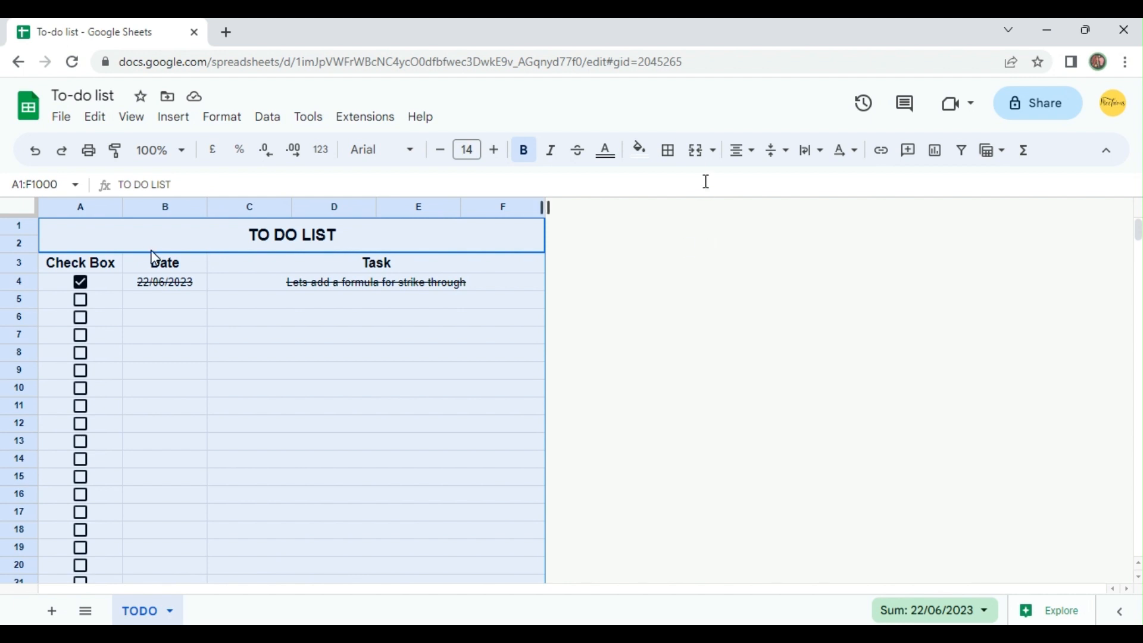
{"action": "left_click", "coordinate": [677, 161]}
{"action": "left_click", "coordinate": [677, 186]}
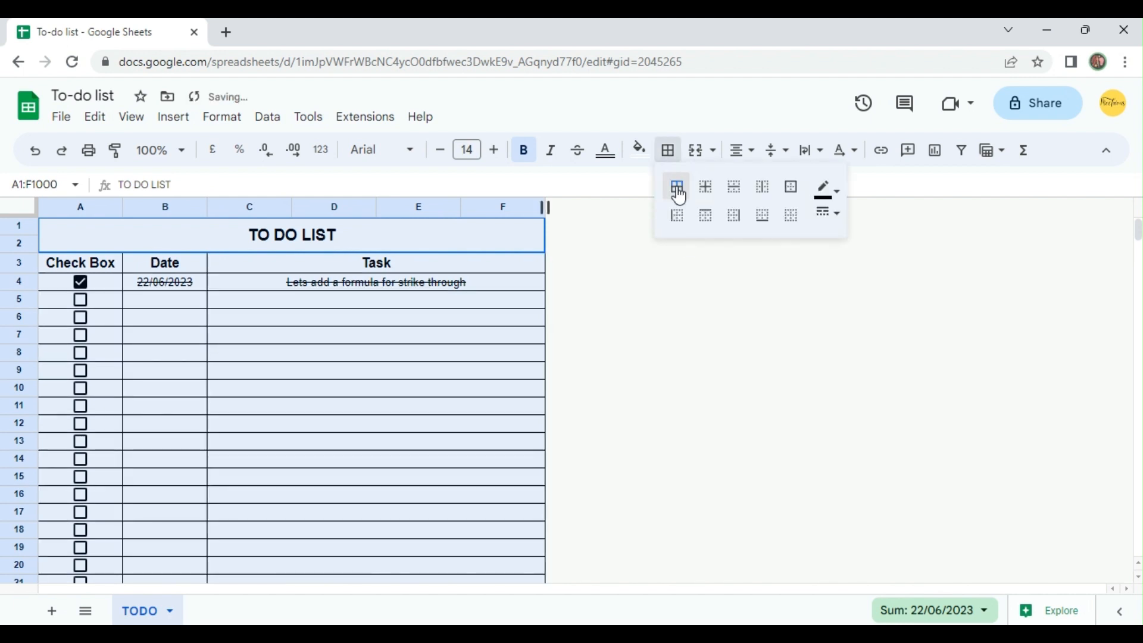
{"action": "left_click", "coordinate": [247, 333]}
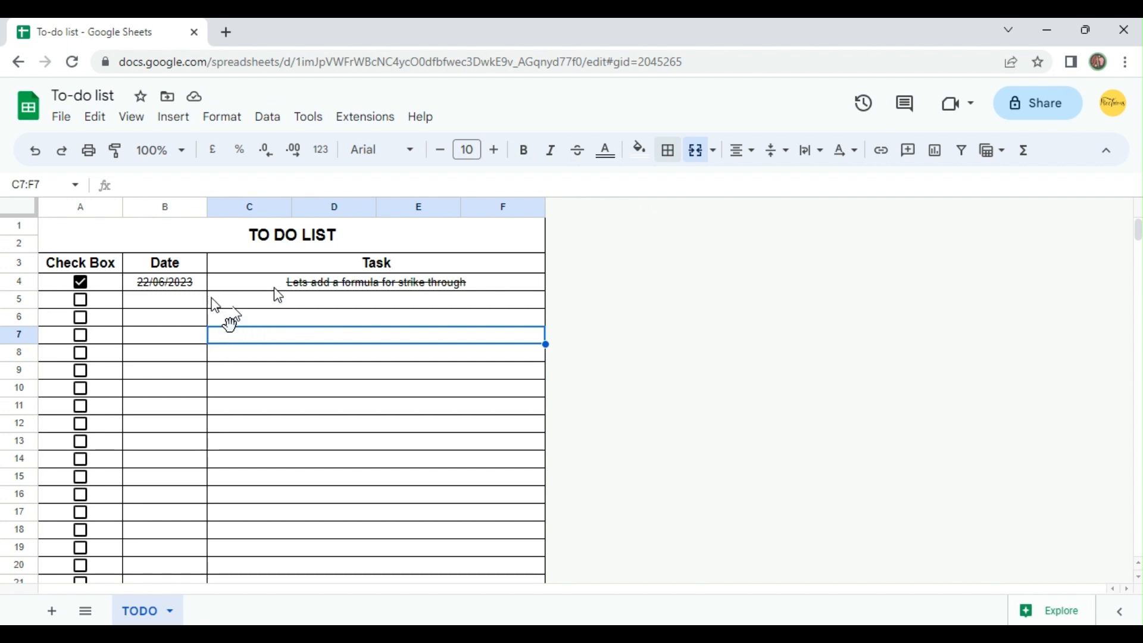
Try a light red fill on the title and header rows A1:F3 and replace it with a medium light blue.
{"action": "left_click_drag", "start_coordinate": [196, 240], "coordinate": [187, 263]}
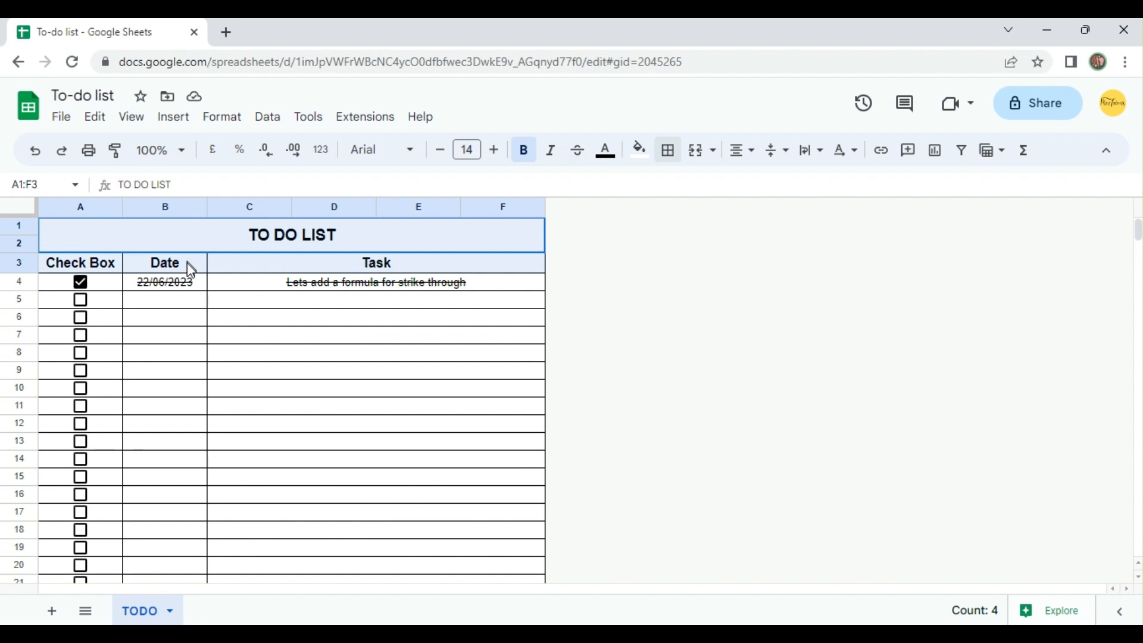
{"action": "left_click", "coordinate": [640, 150]}
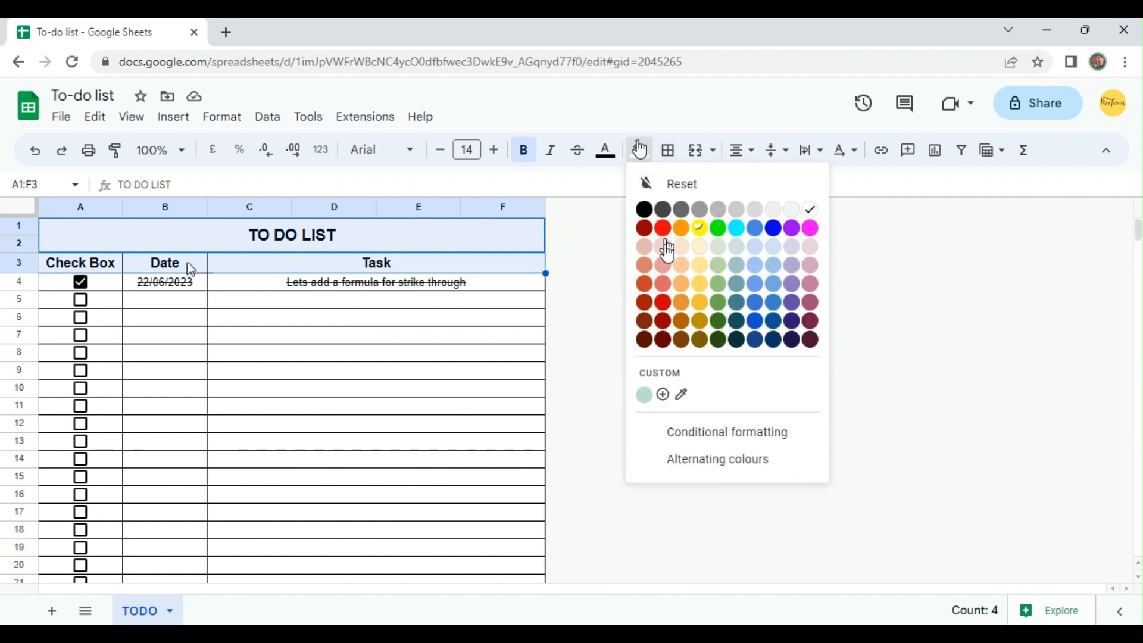
{"action": "left_click", "coordinate": [663, 266]}
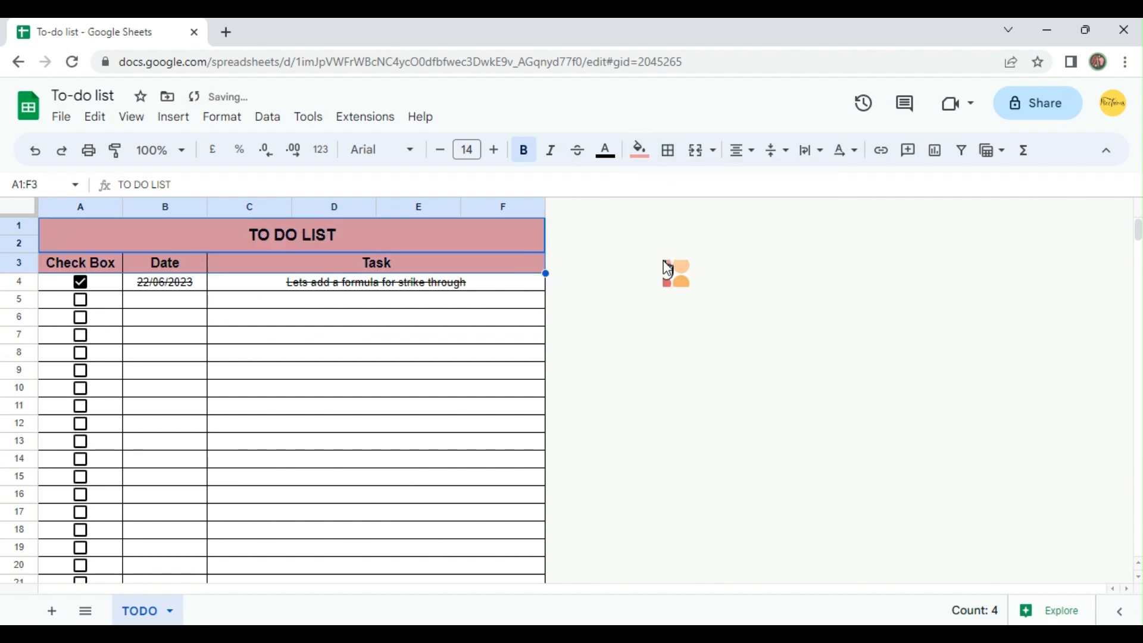
{"action": "left_click", "coordinate": [632, 159]}
{"action": "left_click", "coordinate": [774, 268]}
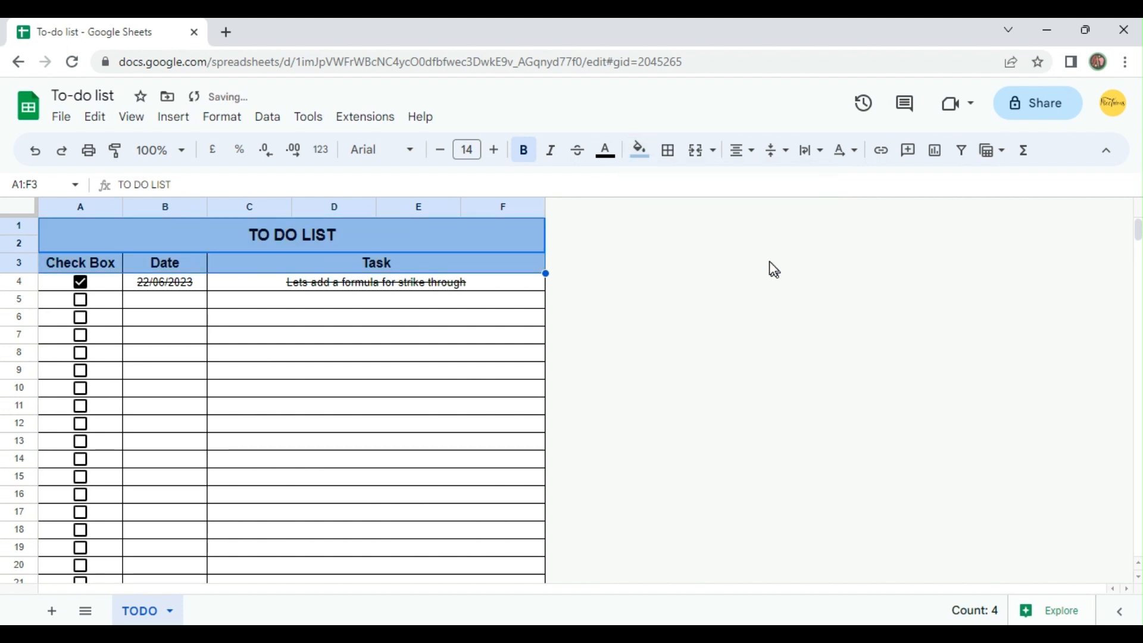
Fill the tick box cells A4:A1000 with the palest blue shade.
{"action": "left_click", "coordinate": [103, 292]}
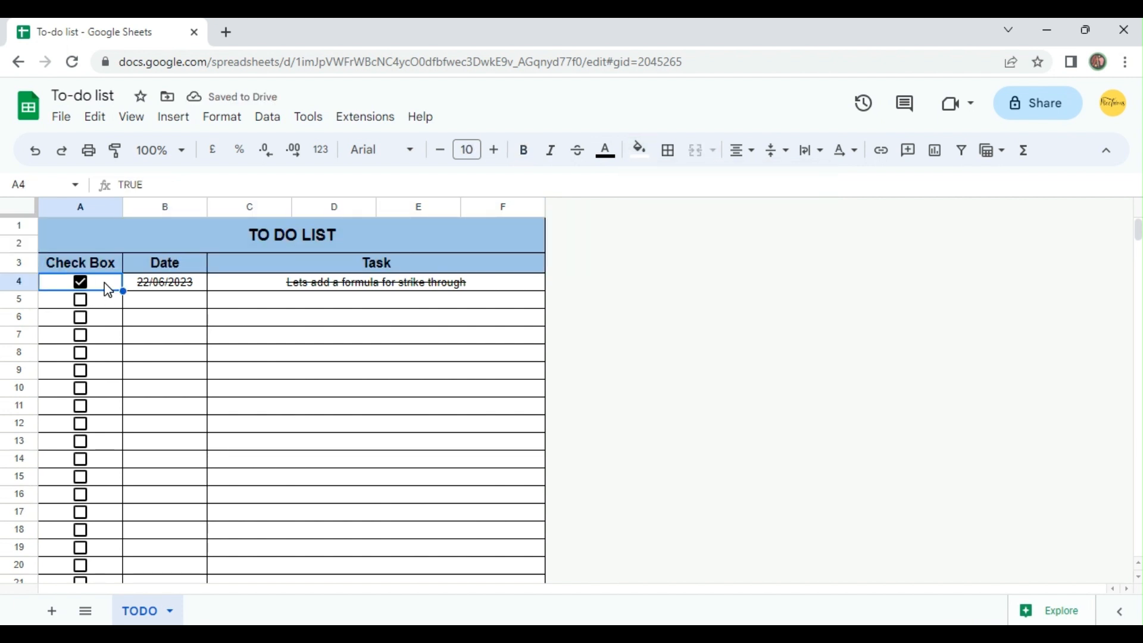
{"action": "key", "text": "ctrl+shift+Down"}
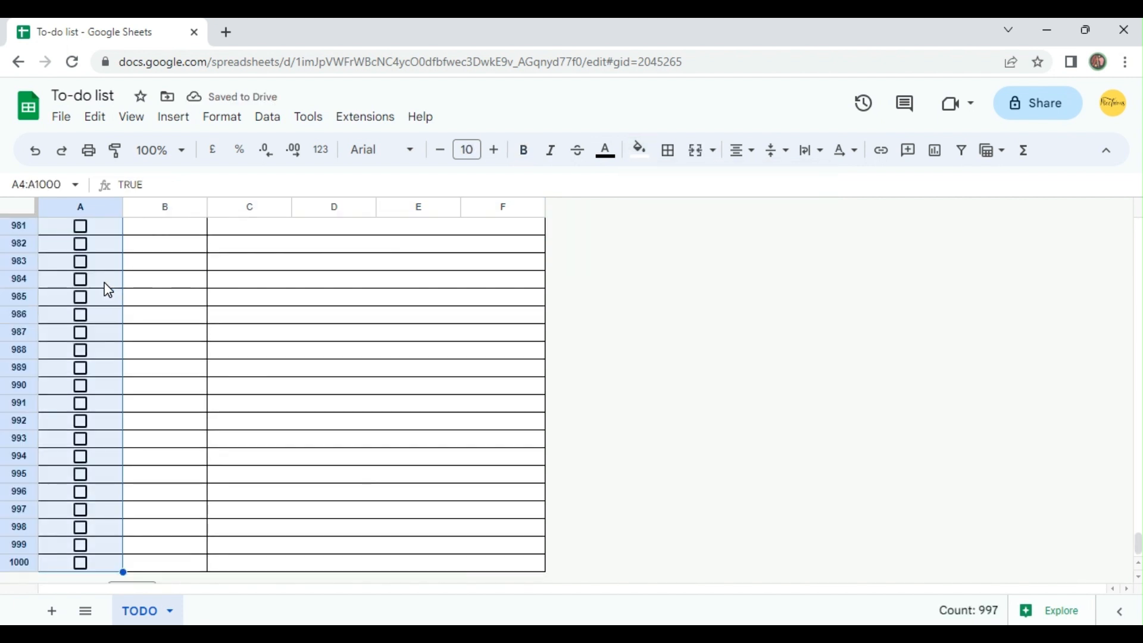
{"action": "left_click", "coordinate": [637, 152]}
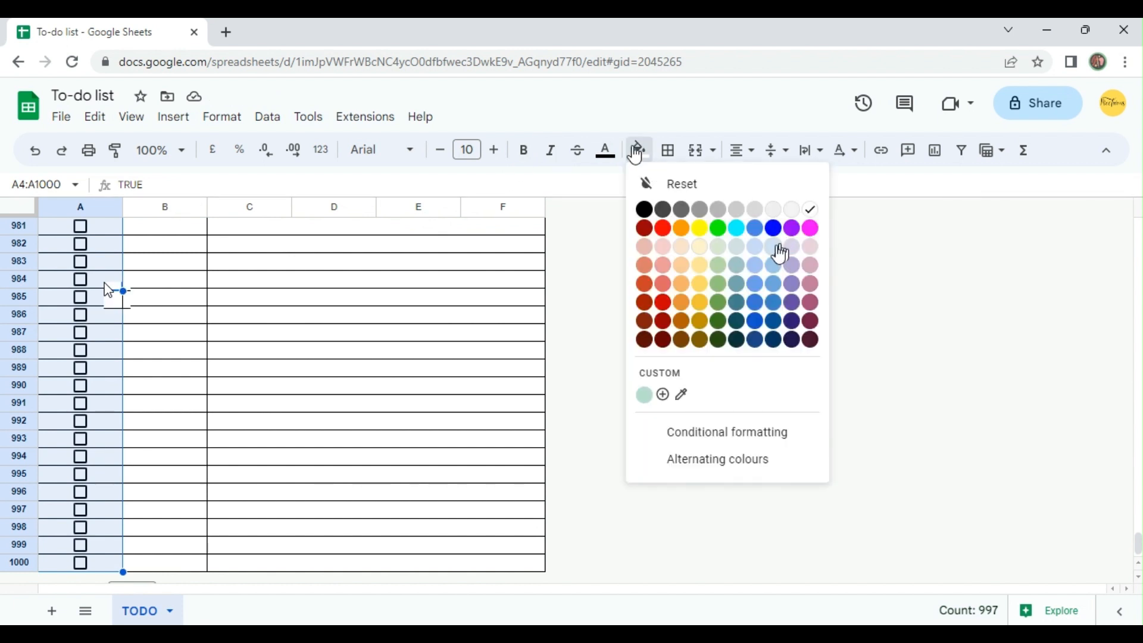
{"action": "left_click", "coordinate": [781, 250]}
Fill the title and header rows A1:F3 with the same pale blue as the tick box column.
{"action": "left_click", "coordinate": [102, 279]}
{"action": "key", "text": "ctrl+Up"}
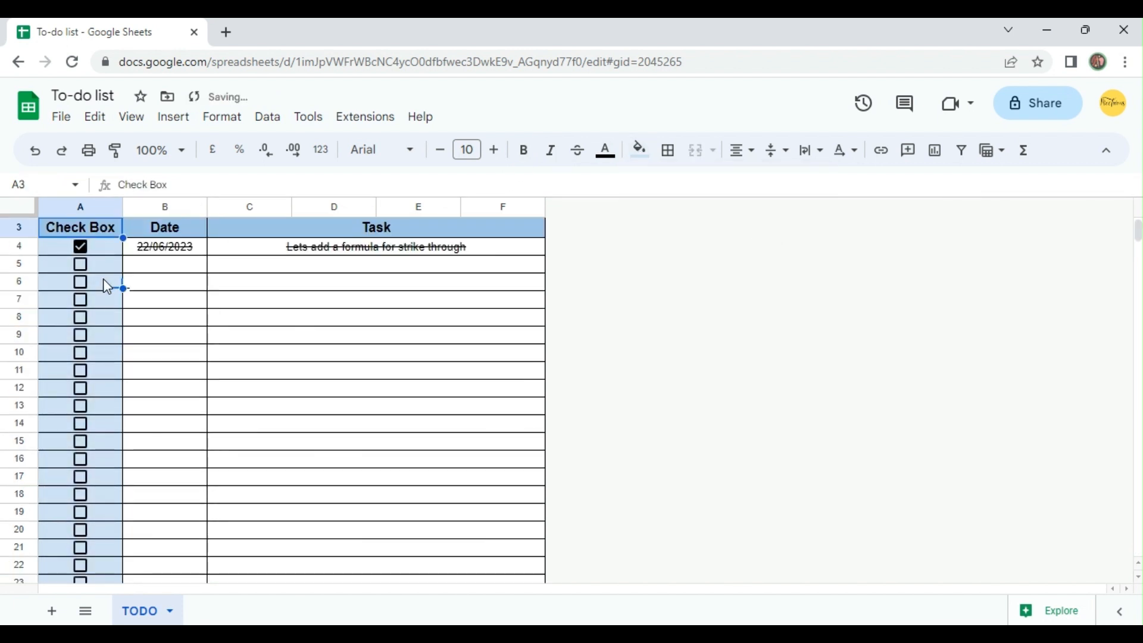
{"action": "key", "text": "ctrl+Up"}
{"action": "key", "text": "shift+Down"}
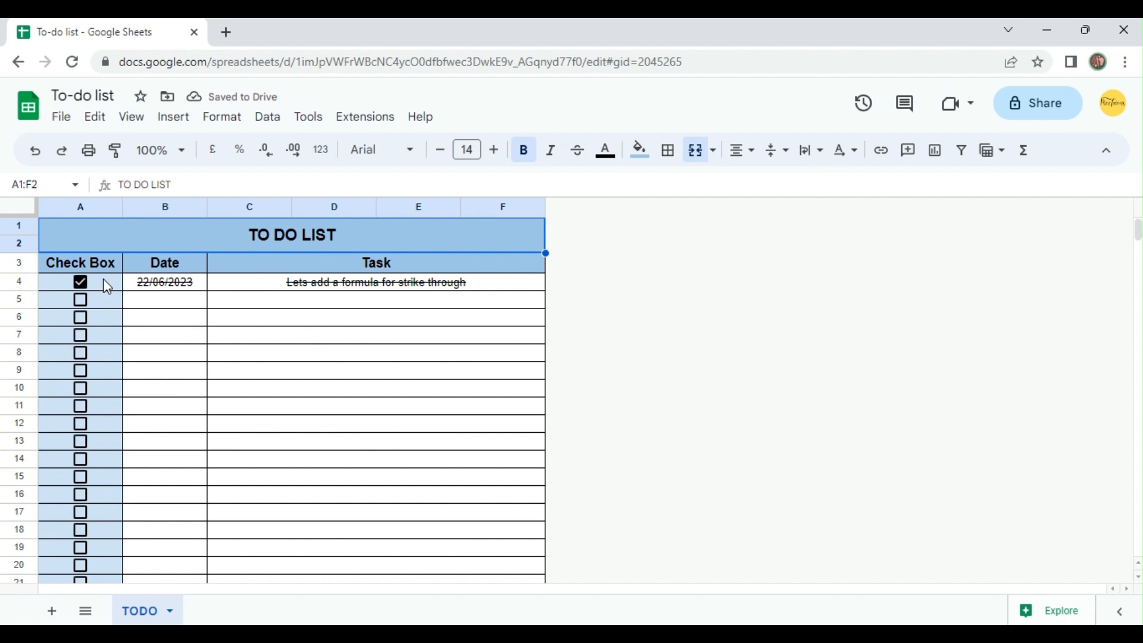
{"action": "left_click", "coordinate": [652, 164]}
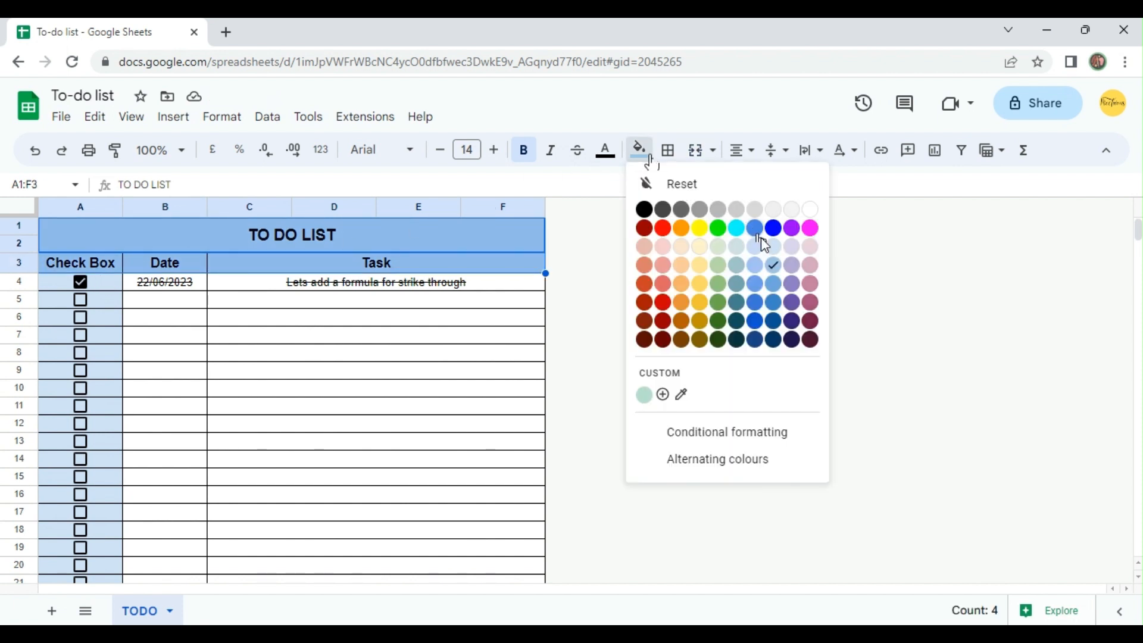
{"action": "left_click", "coordinate": [785, 255]}
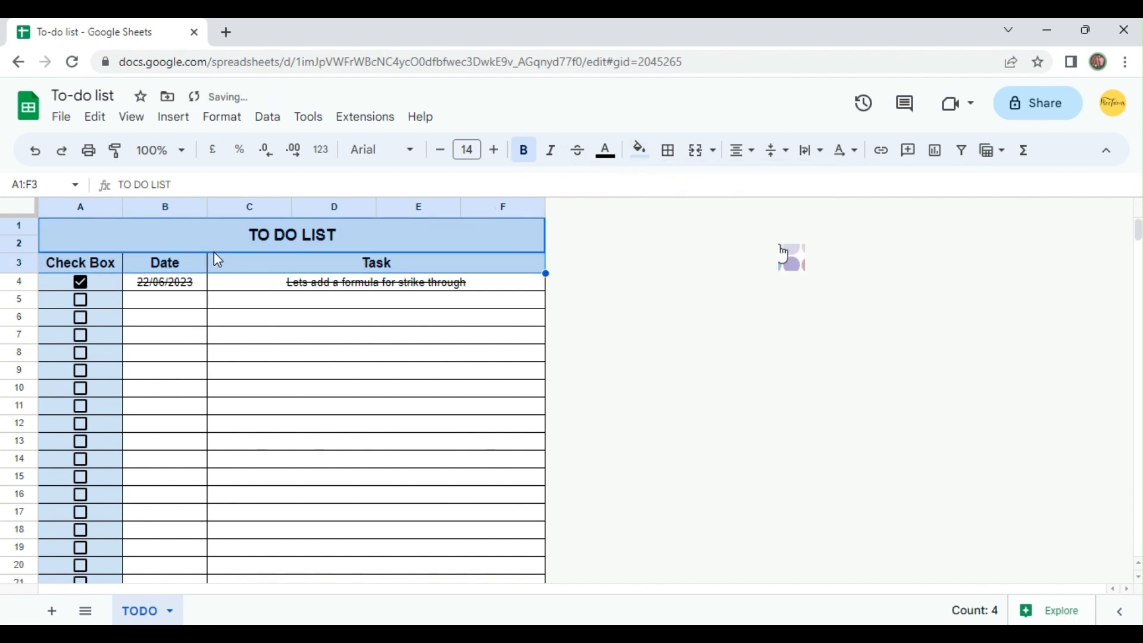
Make the date and task cells B4:F1000 bold and return to the top of the list.
{"action": "left_click", "coordinate": [178, 288]}
{"action": "left_click", "coordinate": [335, 289]}
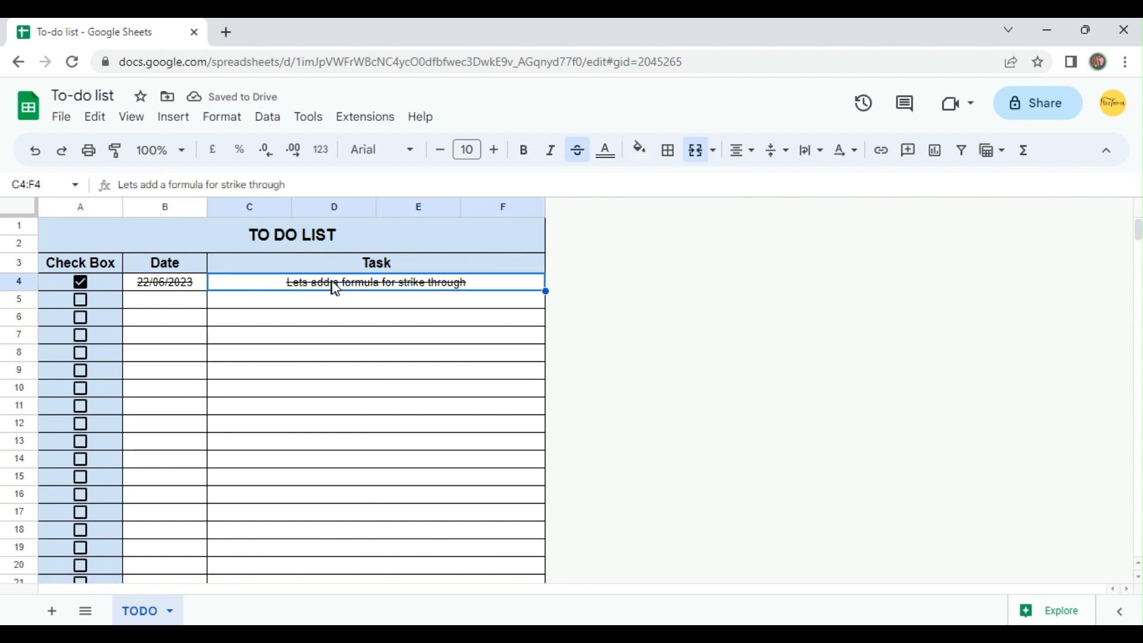
{"action": "left_click", "coordinate": [200, 289]}
{"action": "key", "text": "shift+Right"}
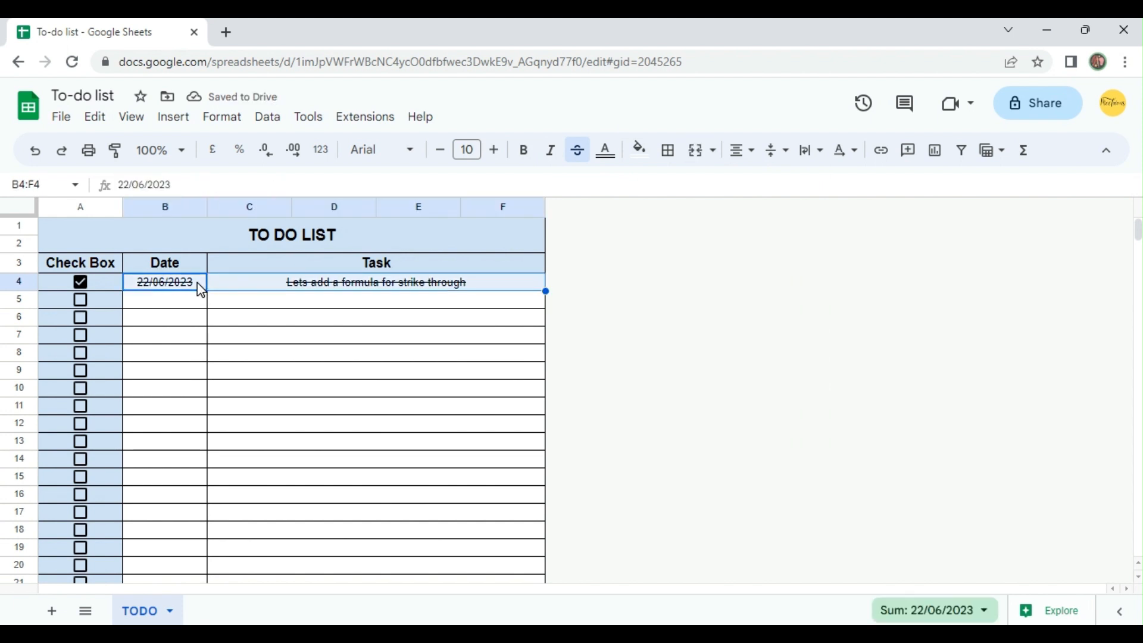
{"action": "key", "text": "ctrl+shift+Down"}
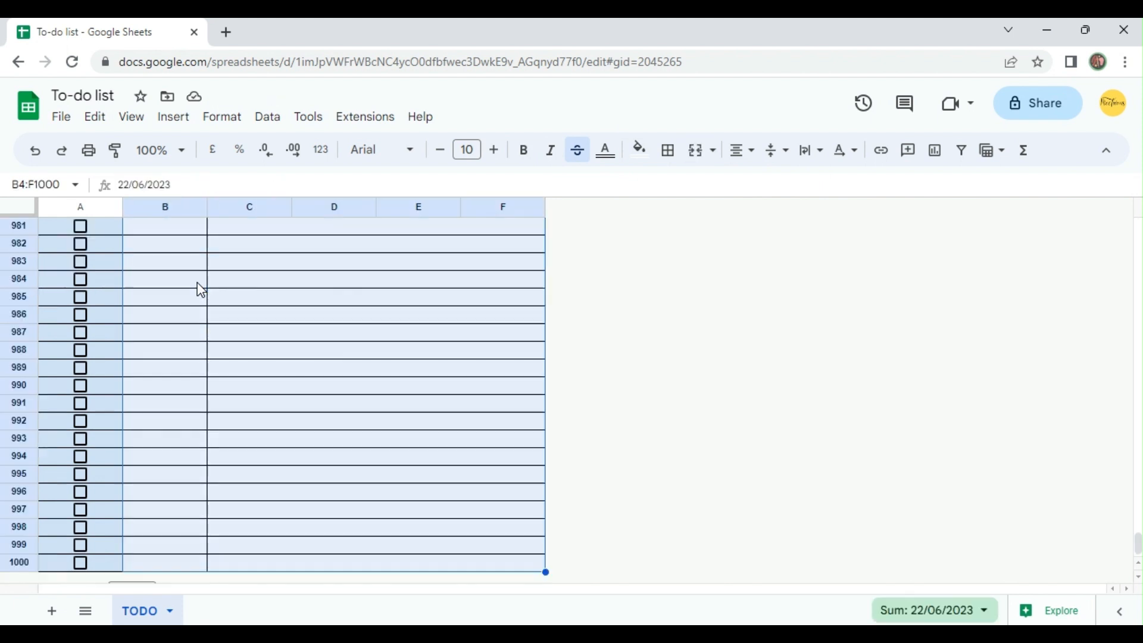
{"action": "left_click", "coordinate": [525, 151]}
{"action": "left_click", "coordinate": [322, 345]}
{"action": "key", "text": "ctrl+Up"}
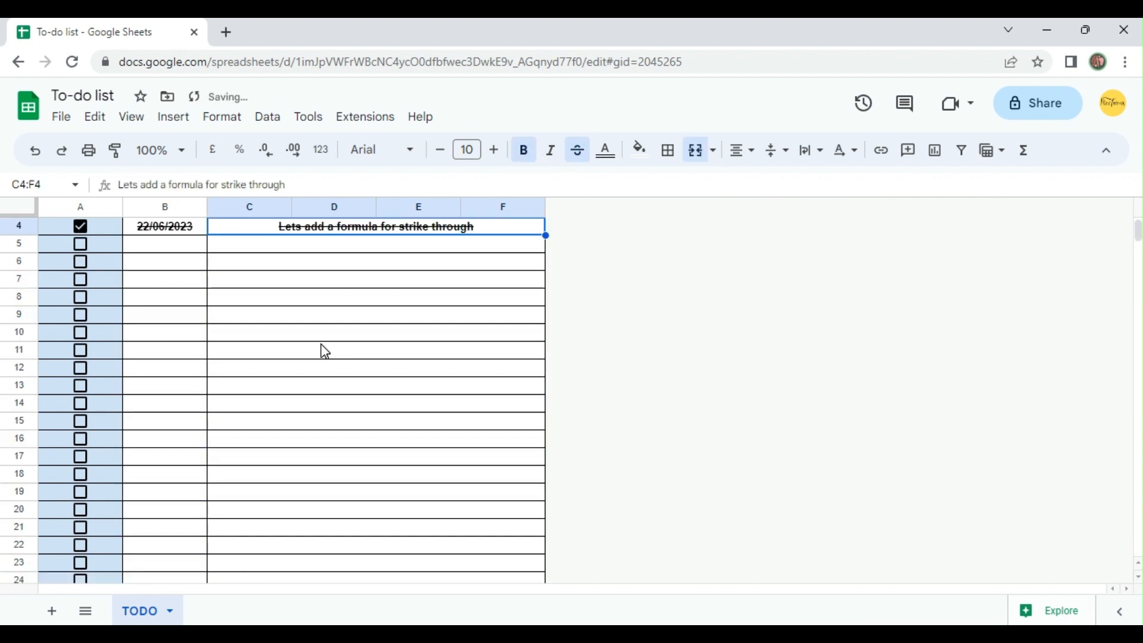
{"action": "key", "text": "ctrl+Up"}
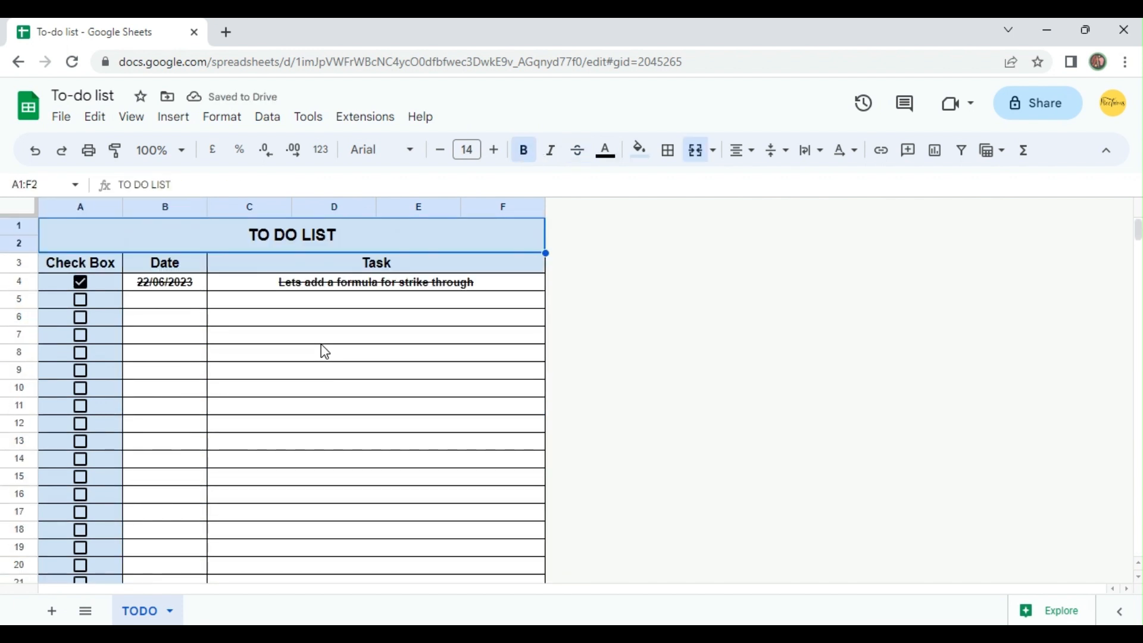
{"action": "left_click", "coordinate": [593, 343]}
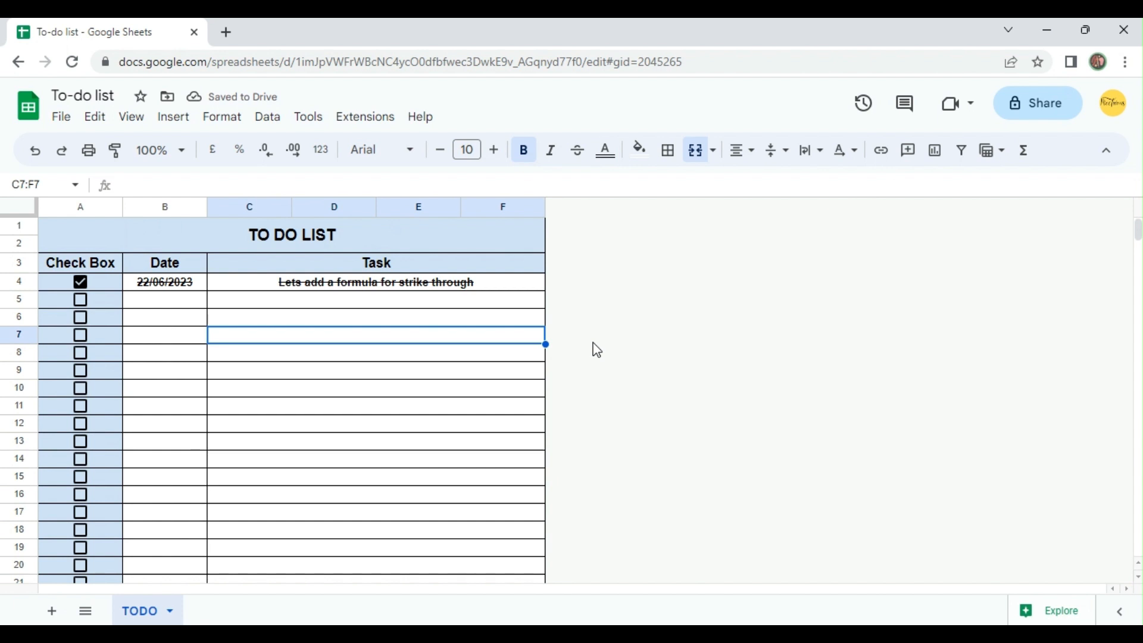